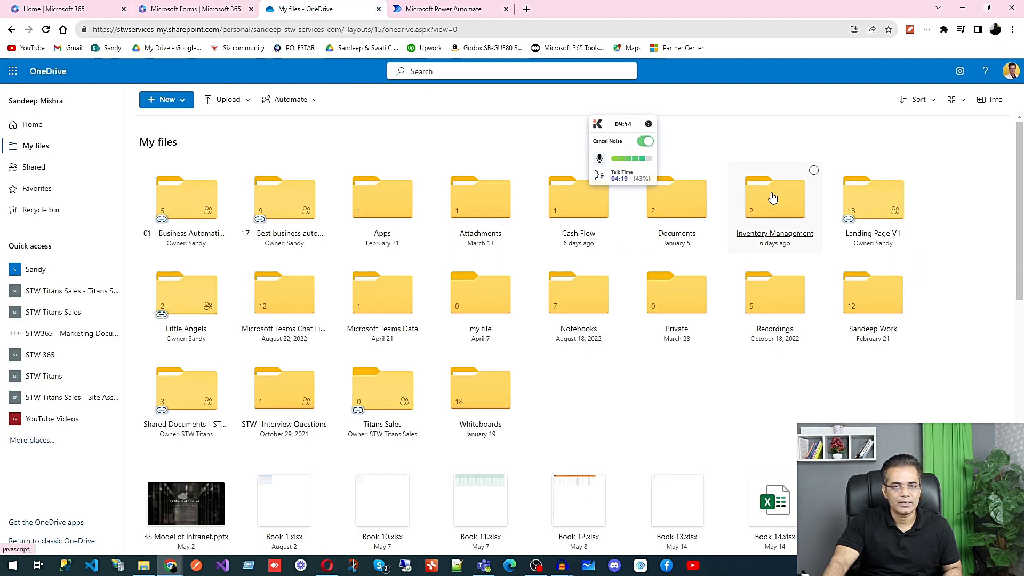
Switch to Power Automate and open the cloud flow named When for editing
left_click(459, 12)
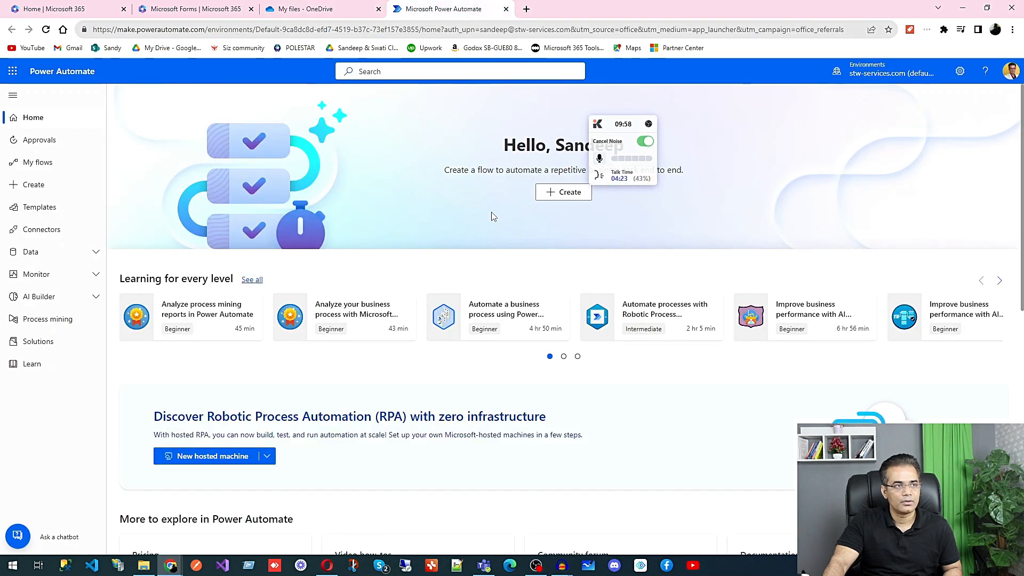
left_click(57, 165)
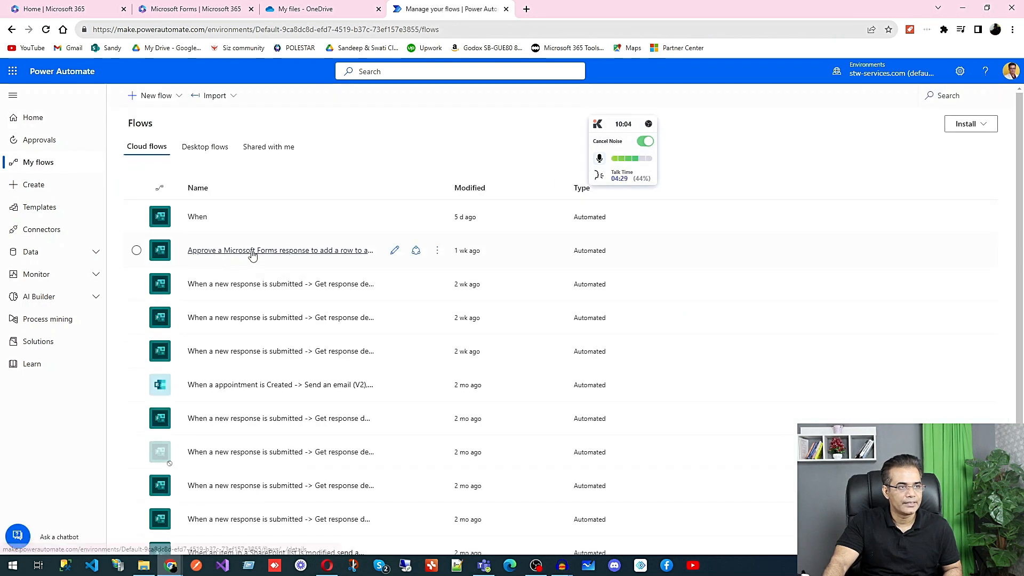
left_click(197, 217)
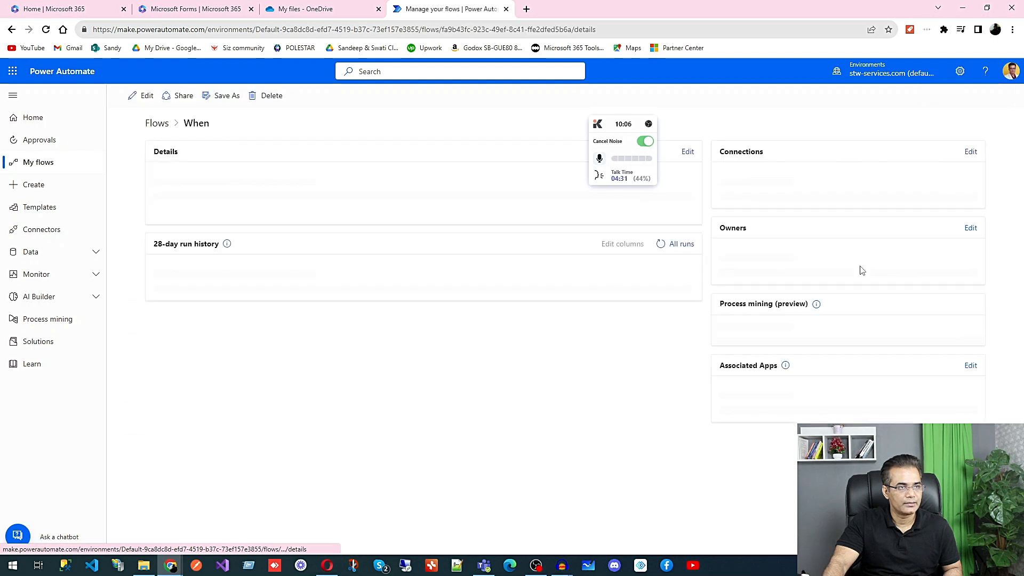
left_click(143, 96)
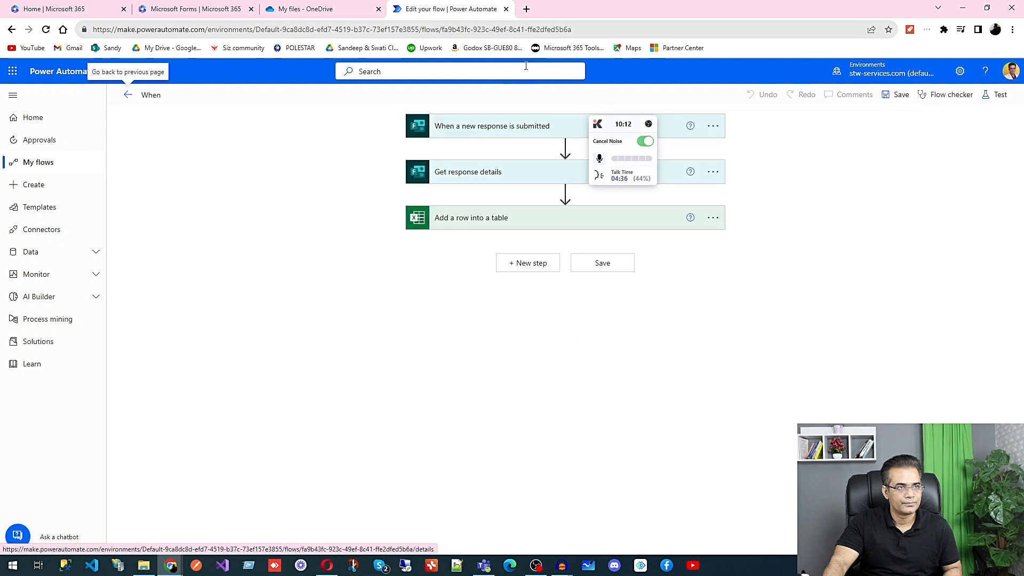
Rename the flow as "Add Item In Excel Using MS Form and Power Automate"
left_click(162, 96)
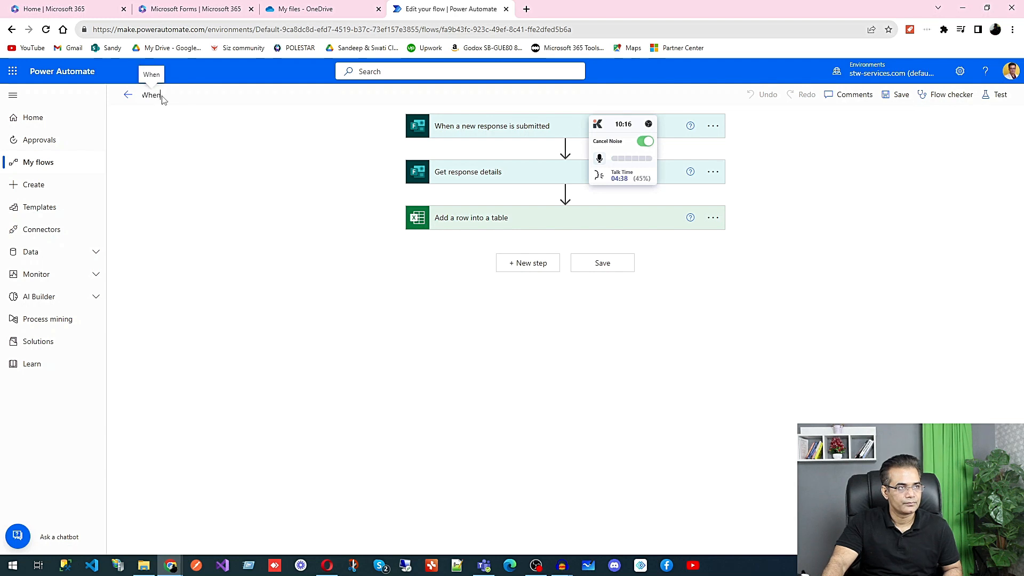
key("BackSpace")
key("BackSpace")
key("BackSpace")
key("BackSpace")
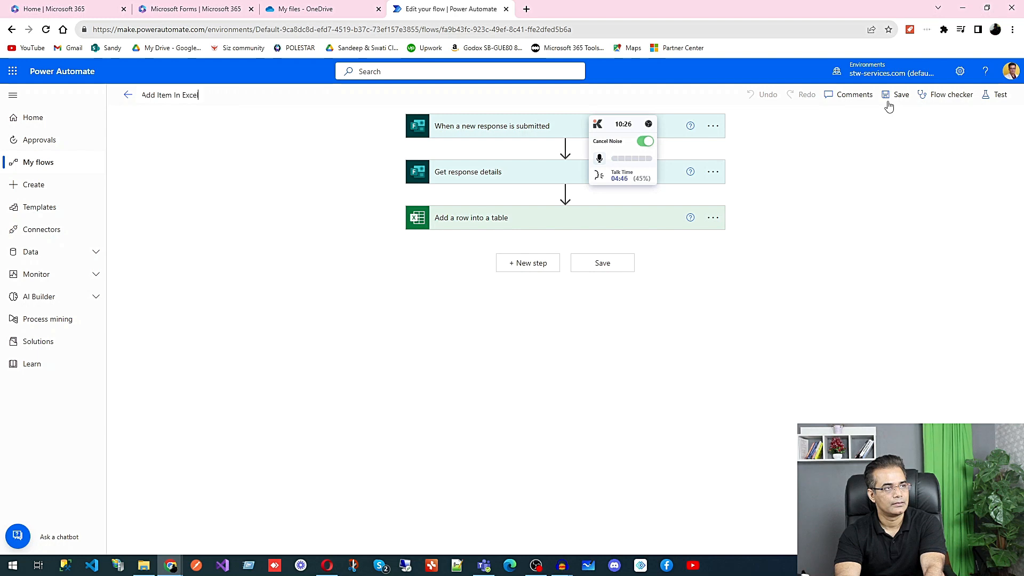
type("U")
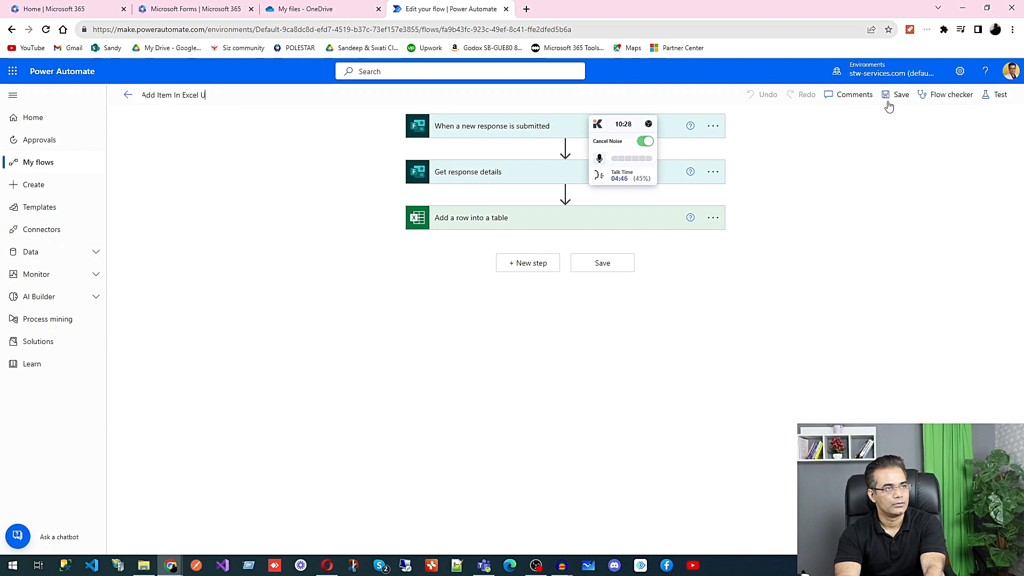
key("BackSpace")
key("BackSpace")
type("S F")
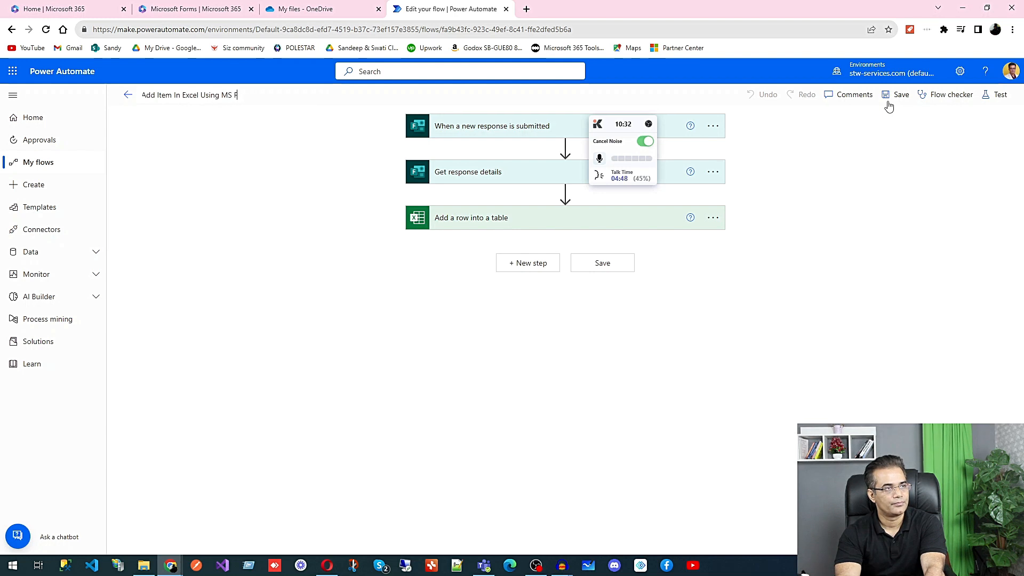
type("orm and Power Automate")
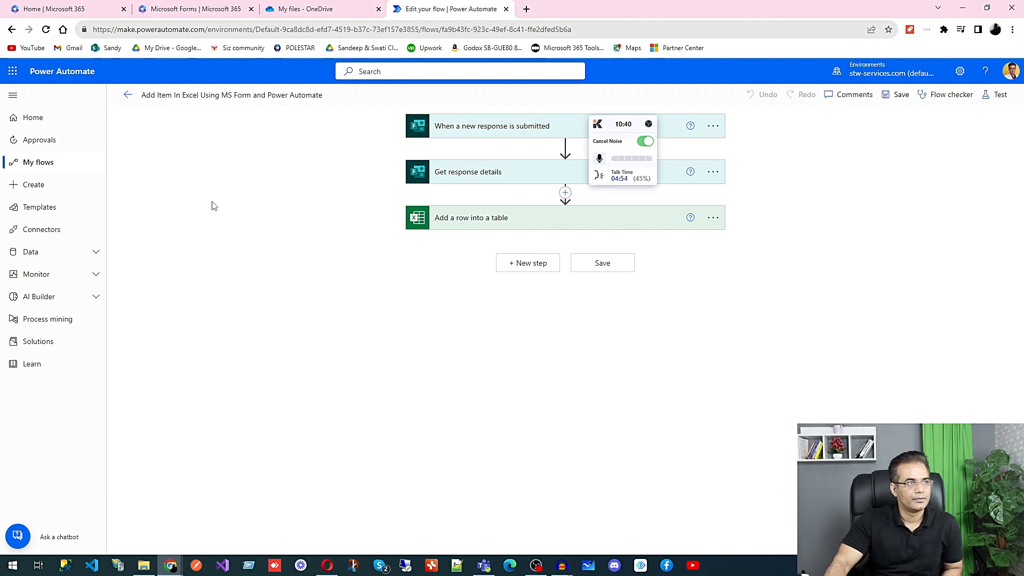
Switch to Microsoft Forms, open the STW Demo Add Item Form and review its questions
left_click(194, 9)
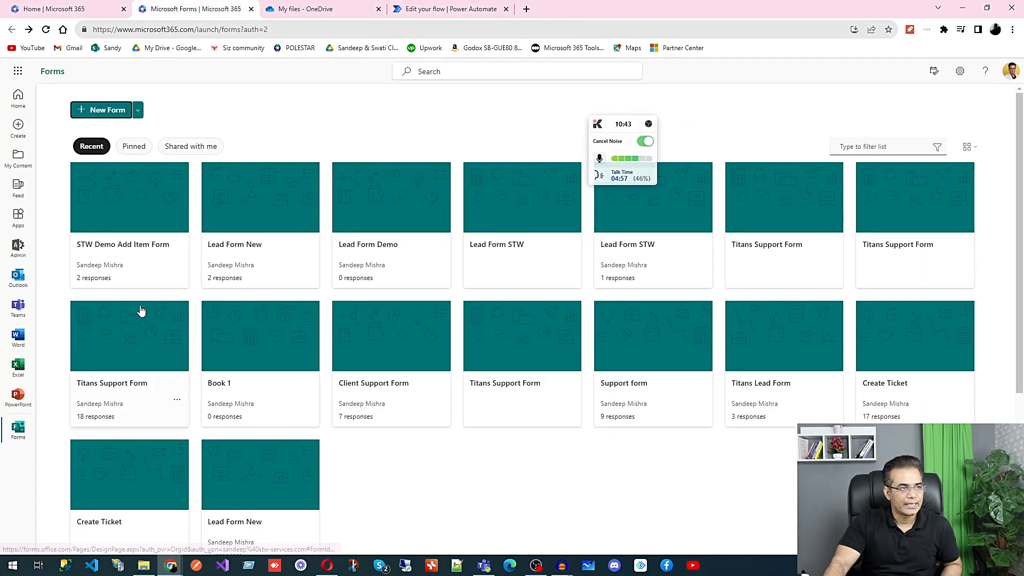
left_click(131, 246)
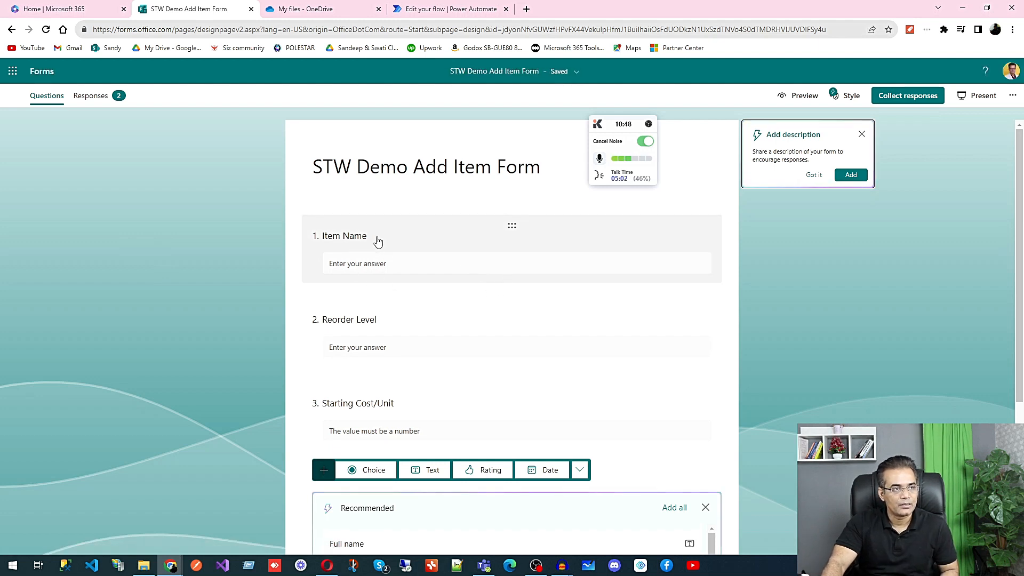
scroll(450, 251, "down", 2)
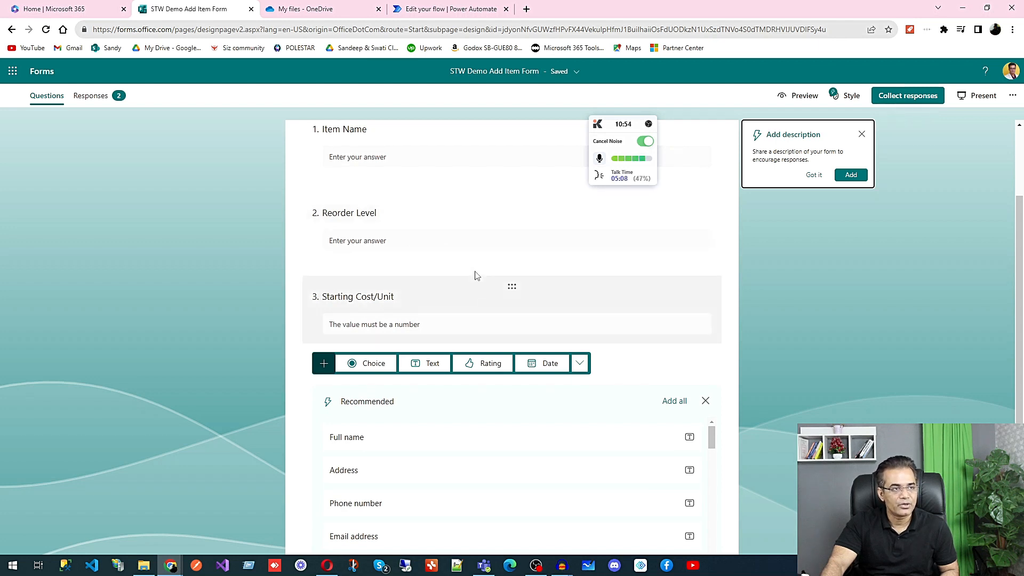
scroll(464, 283, "down", 1)
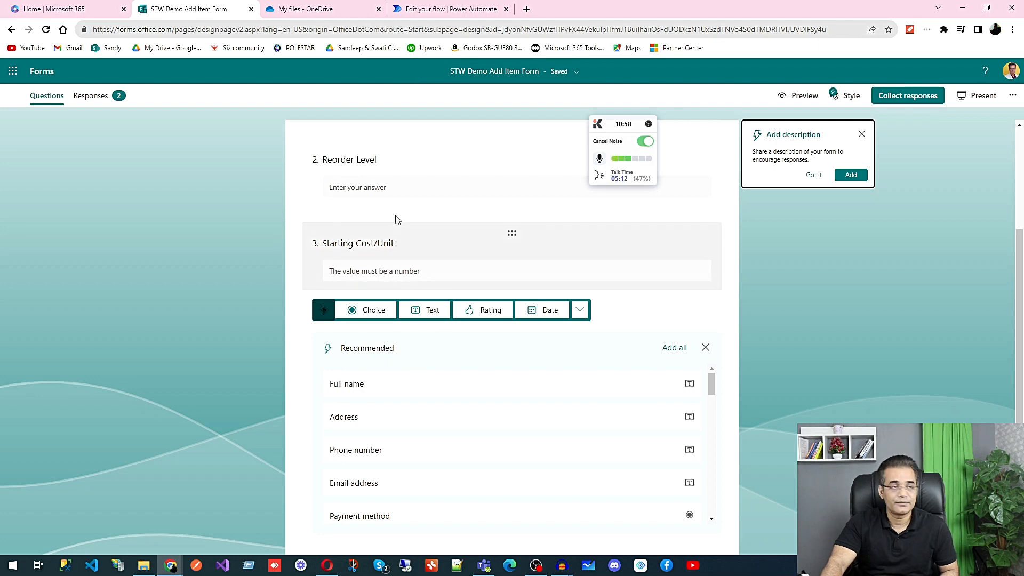
scroll(397, 219, "up", 3)
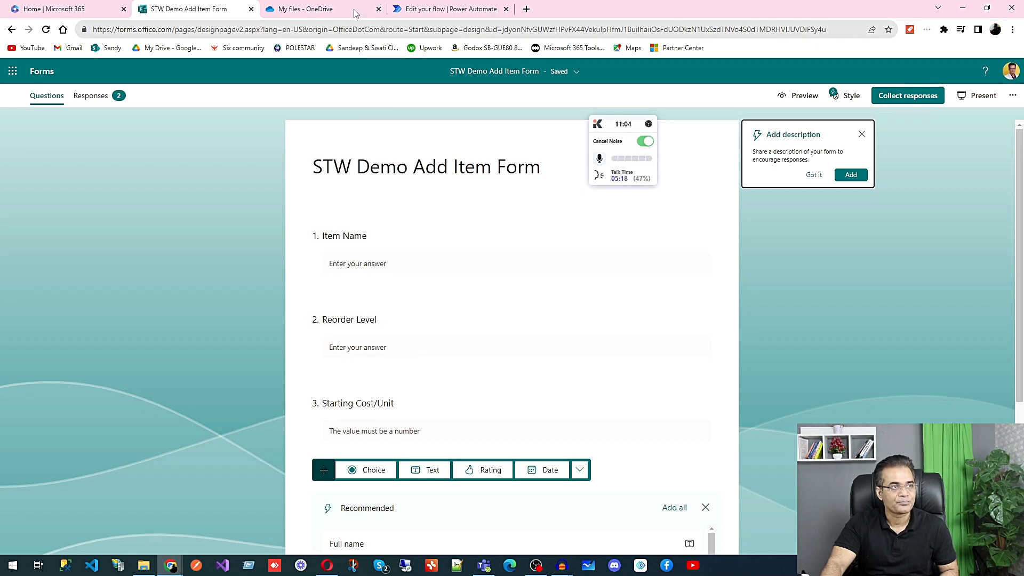
Switch to OneDrive, open the STW - Inventory Management Template workbook from the Inventory Management folder and show its Lists sheet
left_click(305, 8)
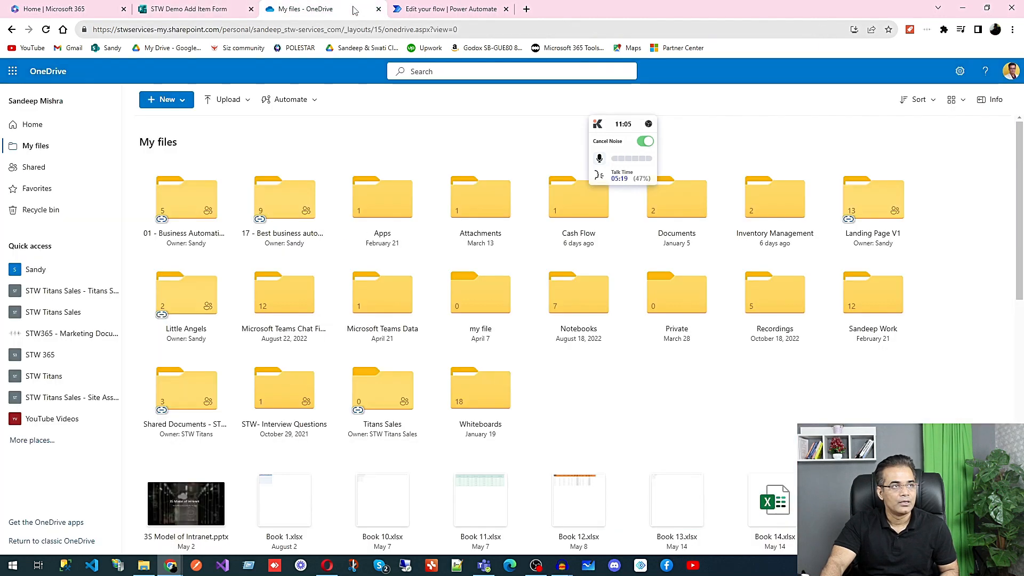
left_click(779, 203)
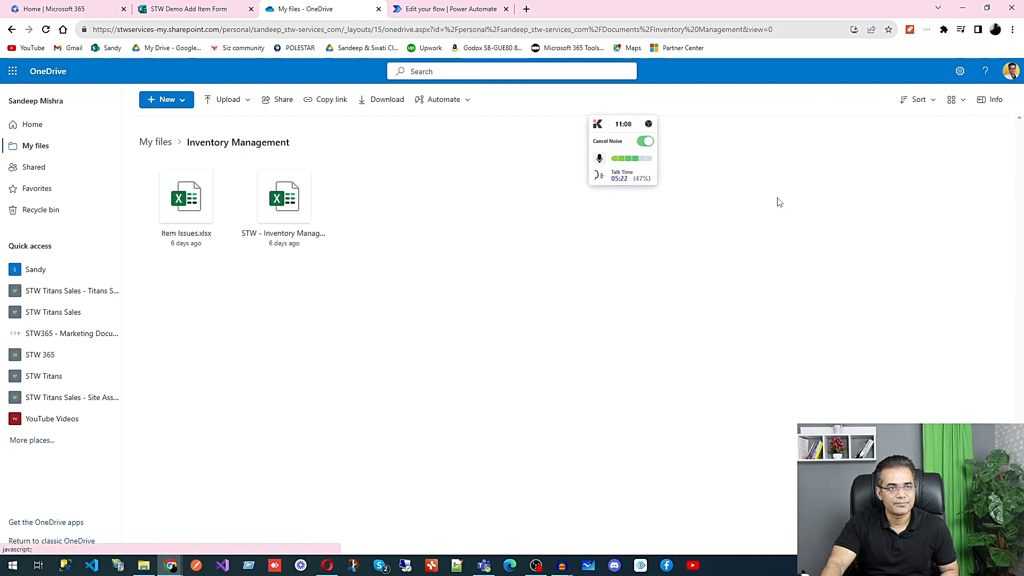
left_click(282, 234)
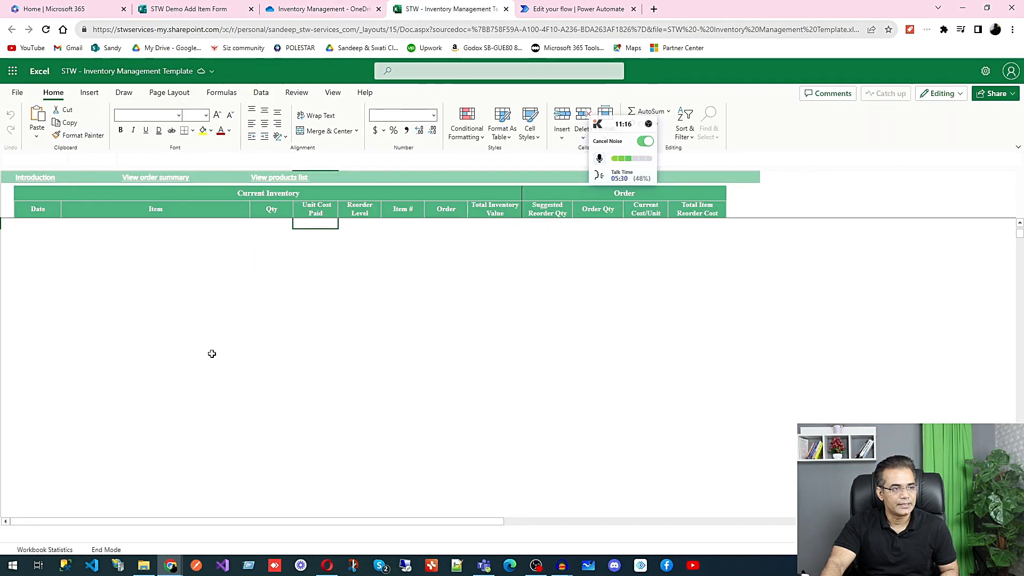
left_click(173, 533)
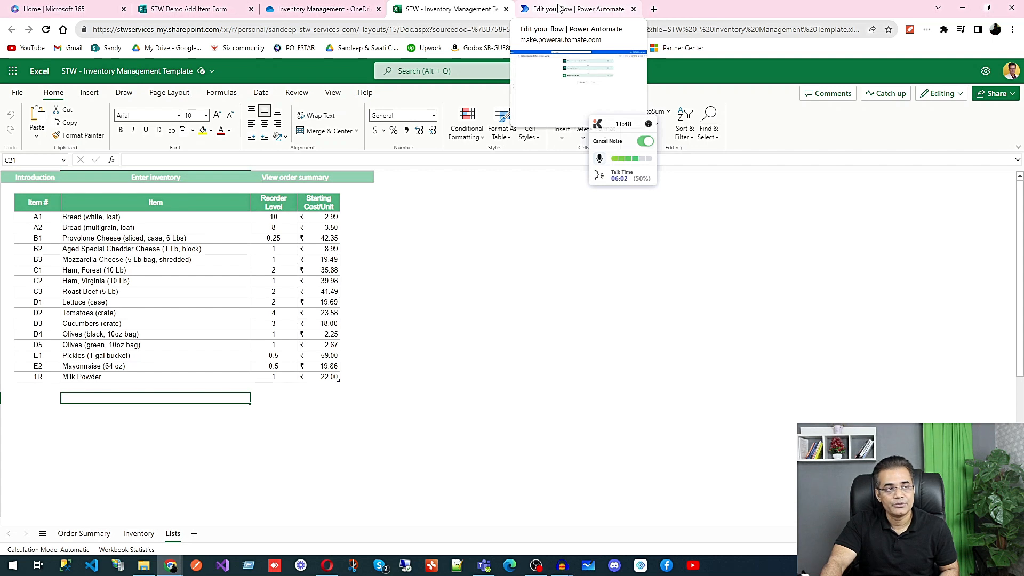
Compare the questions of the STW Demo Add Item Form with the columns of the workbook's Lists sheet
left_click(215, 10)
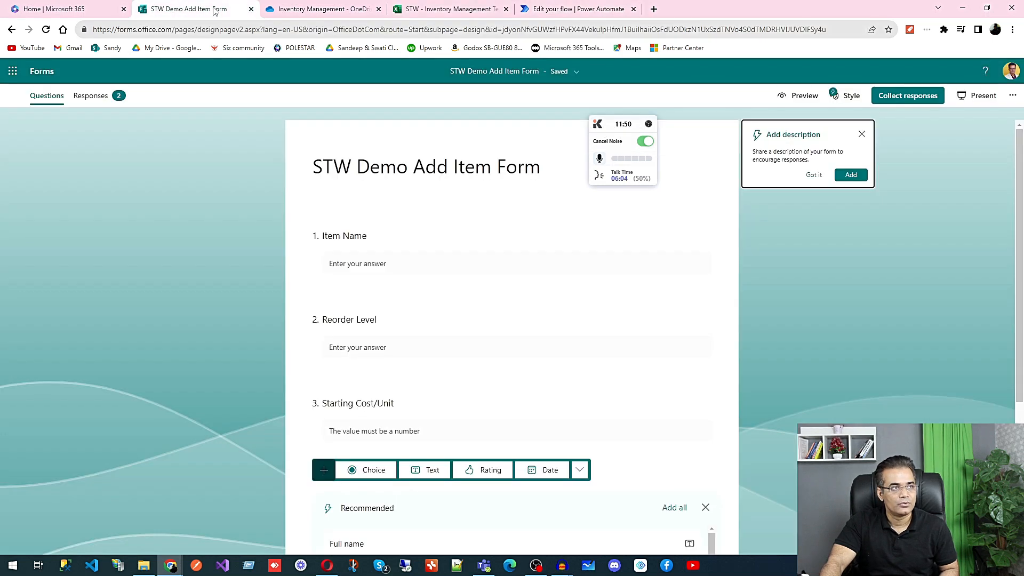
scroll(331, 224, "down", 4)
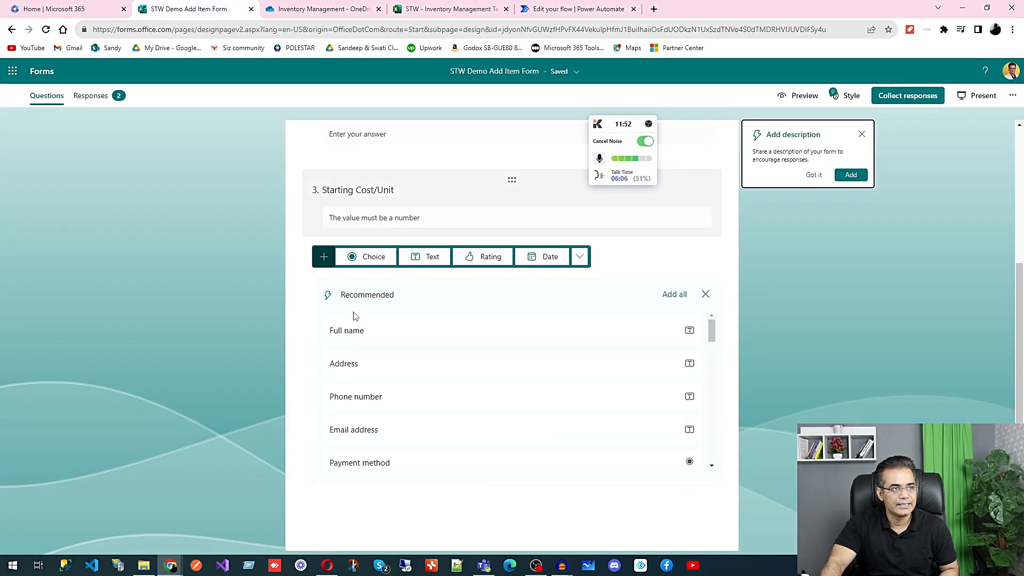
scroll(353, 299, "up", 4)
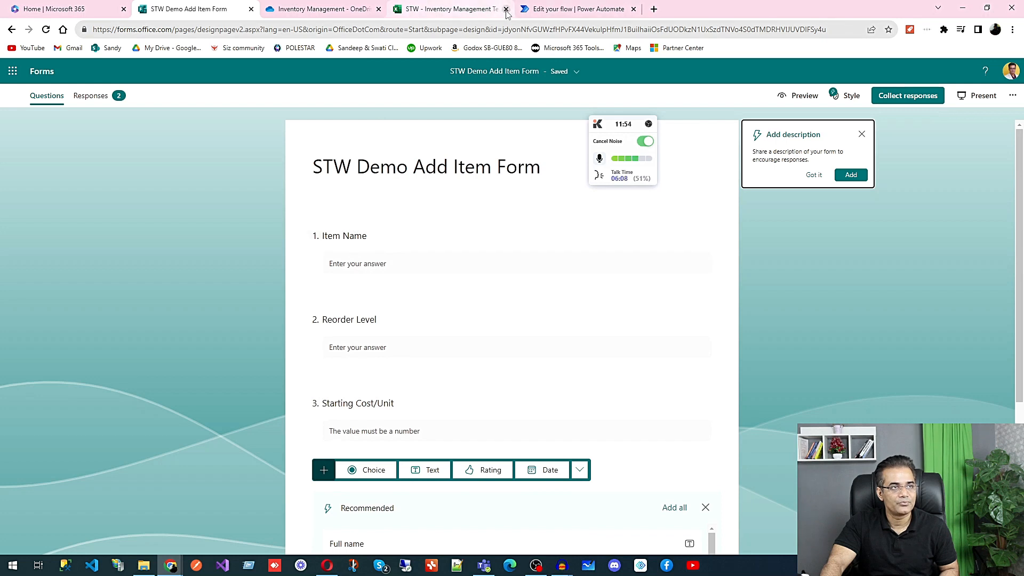
left_click(483, 11)
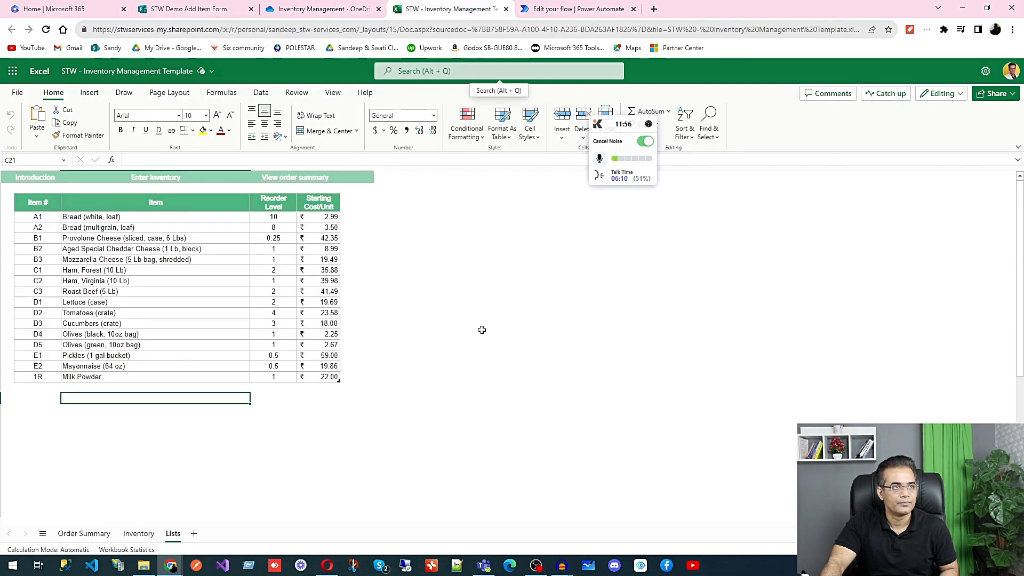
Copy the response link of the STW Demo Add Item Form and open it in a new browser tab
left_click(208, 9)
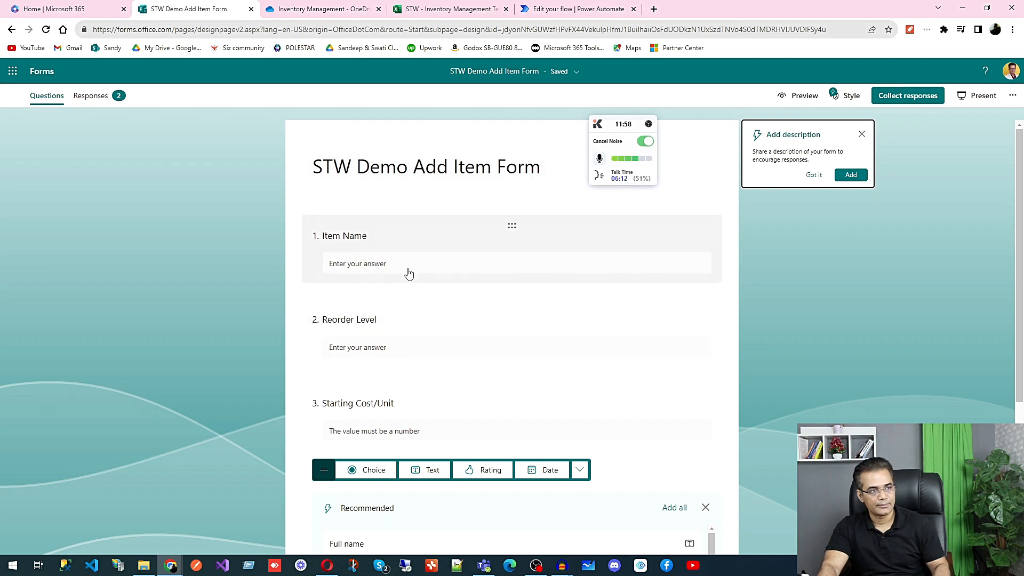
left_click(902, 100)
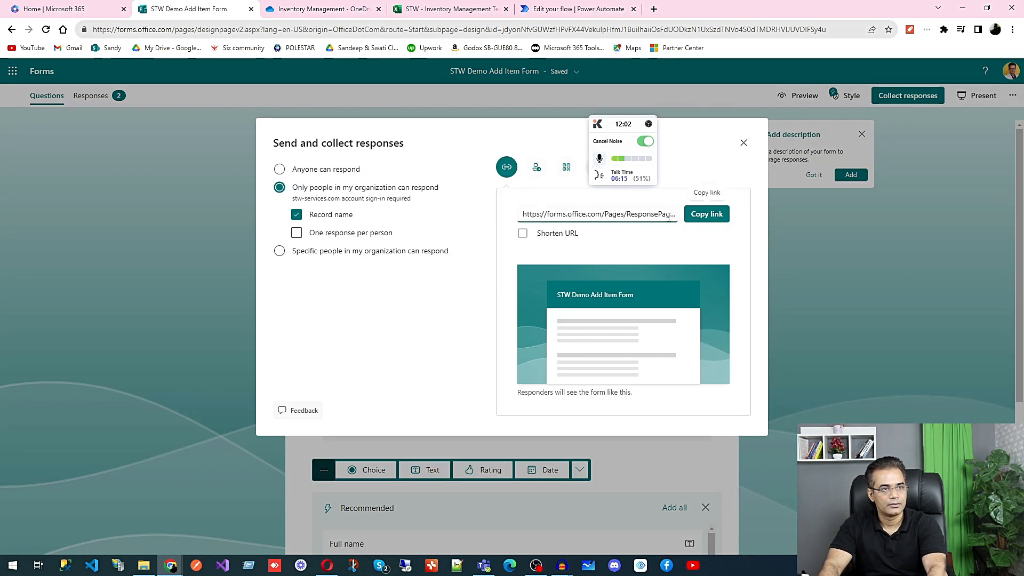
left_click(698, 214)
left_click(653, 9)
key("ctrl+v")
key("Return")
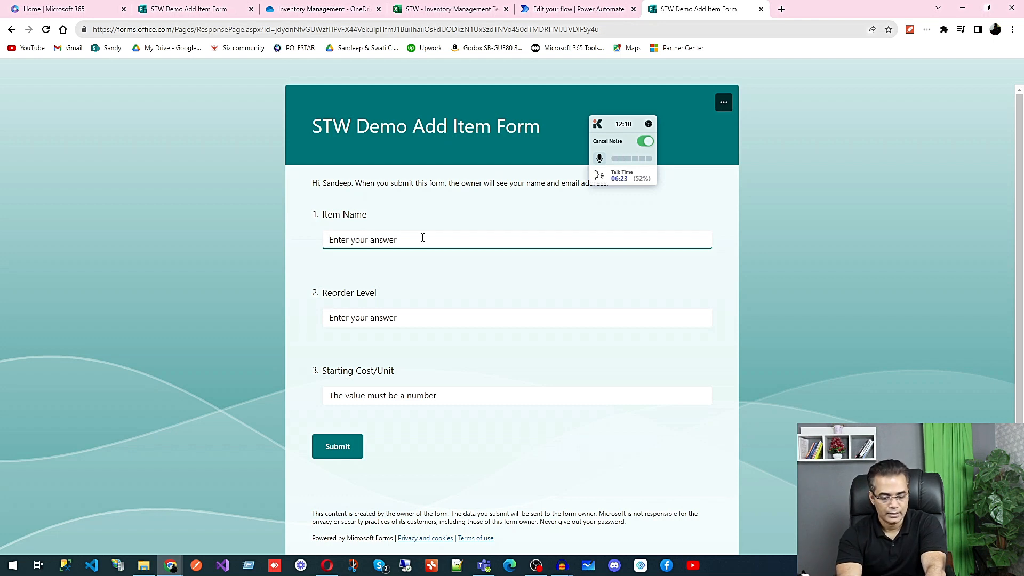
Submit a form response with item name "Milk item", reorder level 1 and starting cost/unit 50
type("Milk item")
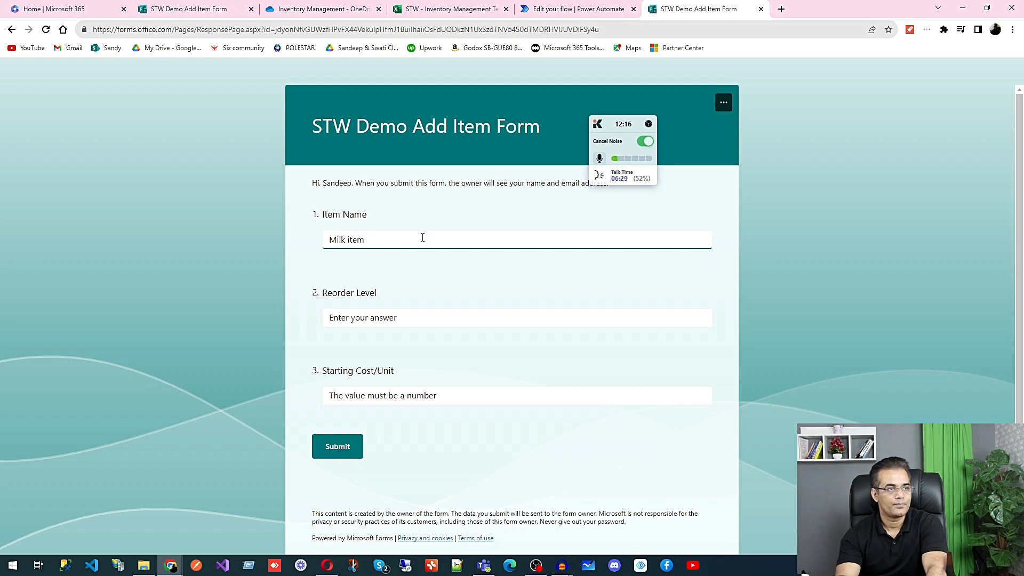
left_click(433, 317)
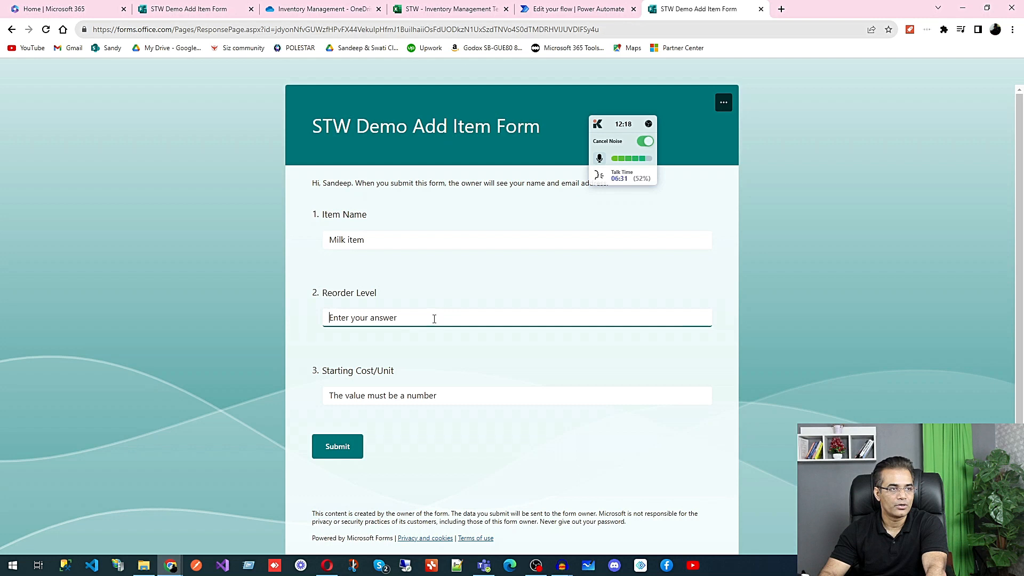
type("1")
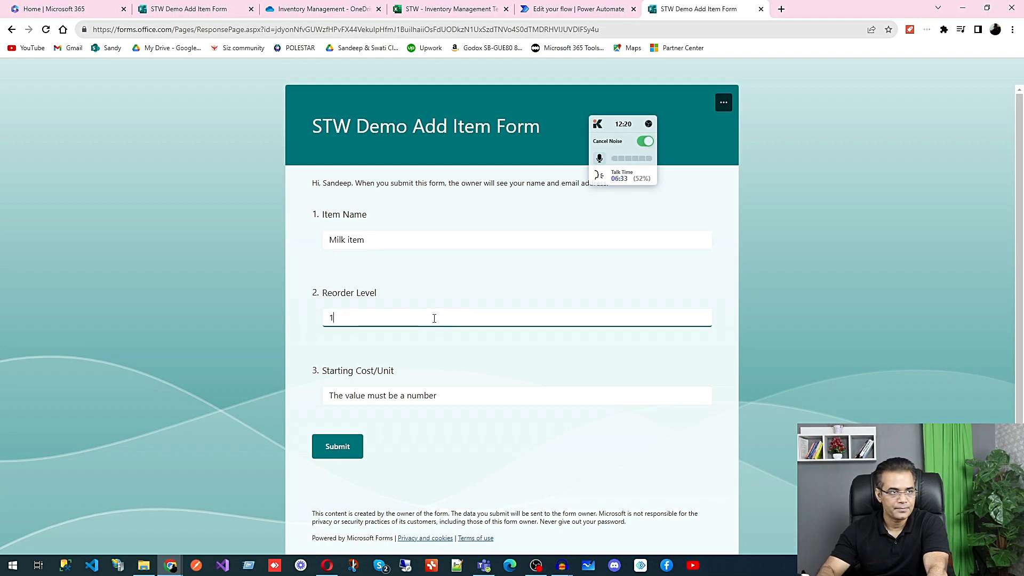
left_click(449, 394)
type("50")
left_click(338, 448)
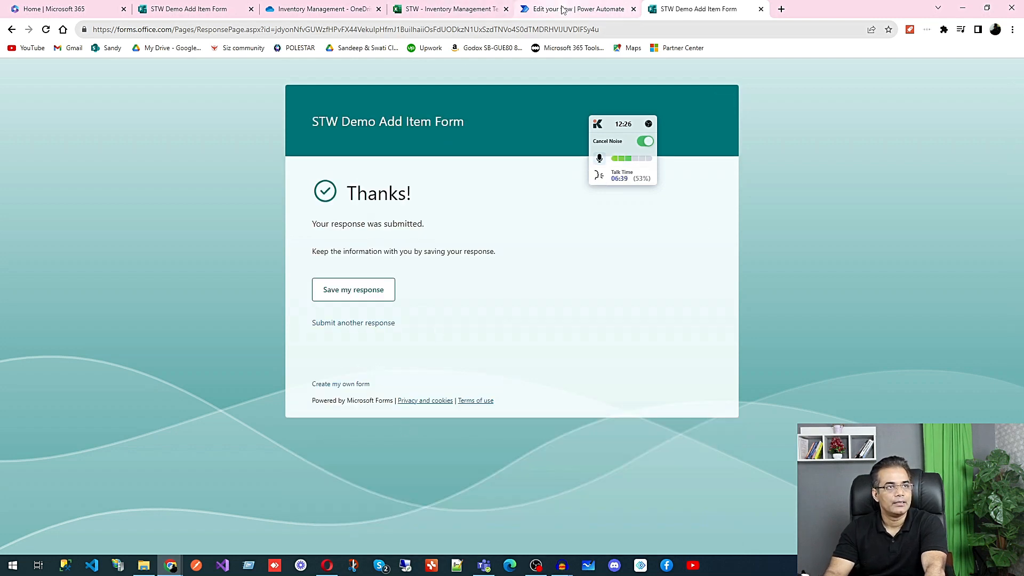
Check the Lists sheet of the inventory workbook for the row from the submitted form response
left_click(470, 12)
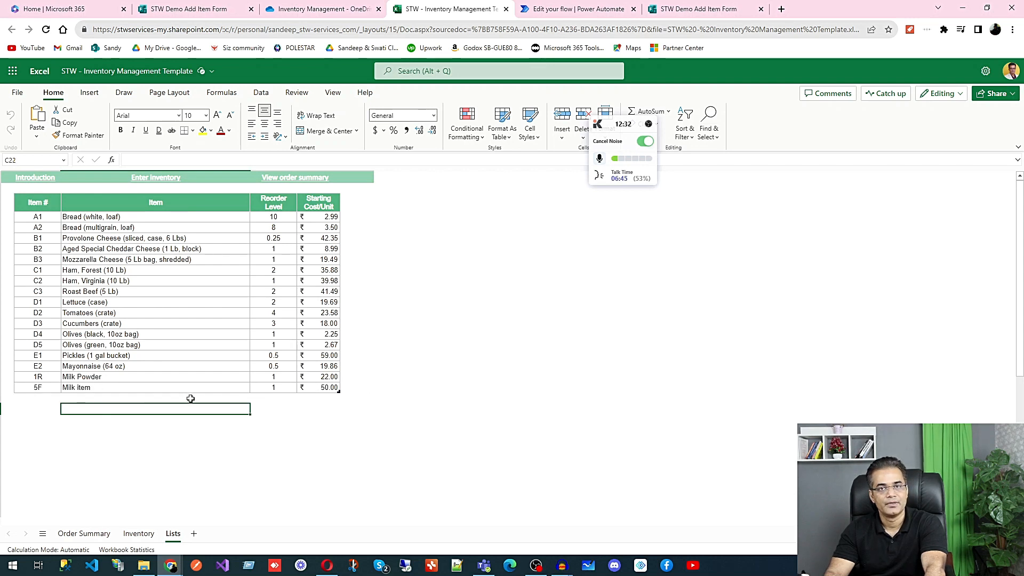
left_click(680, 11)
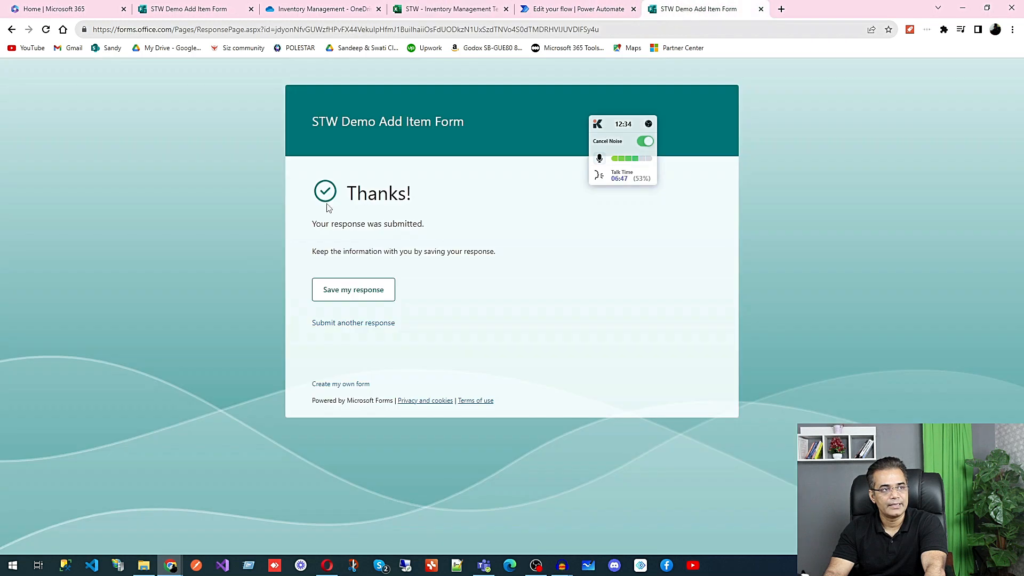
left_click(461, 11)
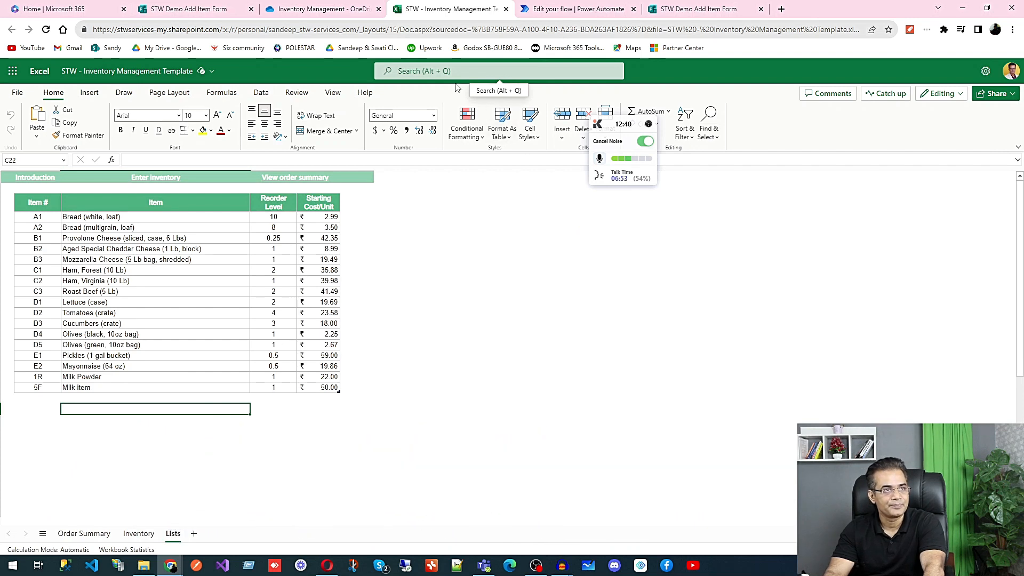
Switch back to Power Automate and go to the flow creation page, leaving the open flow without saving
left_click(572, 10)
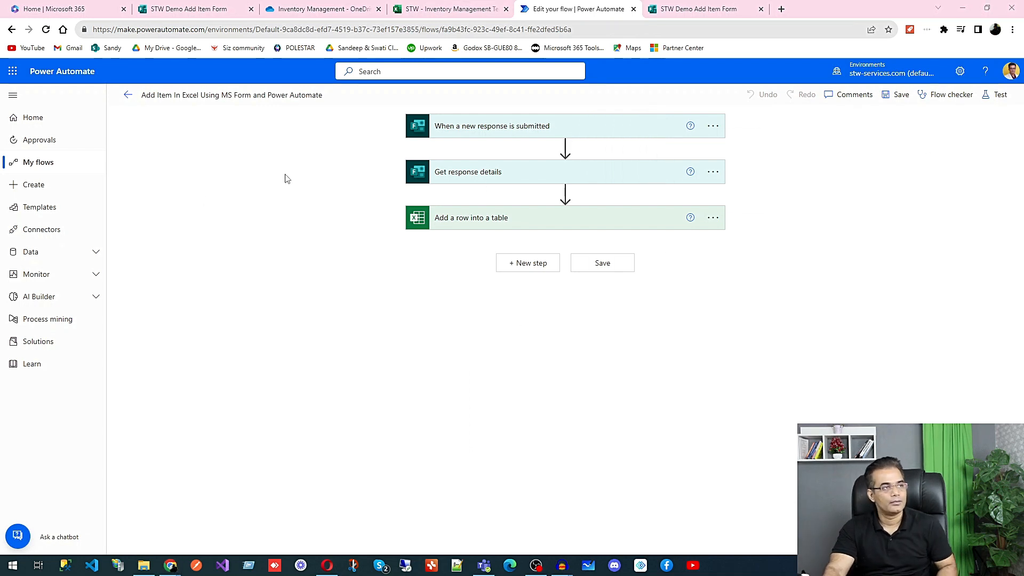
left_click(54, 189)
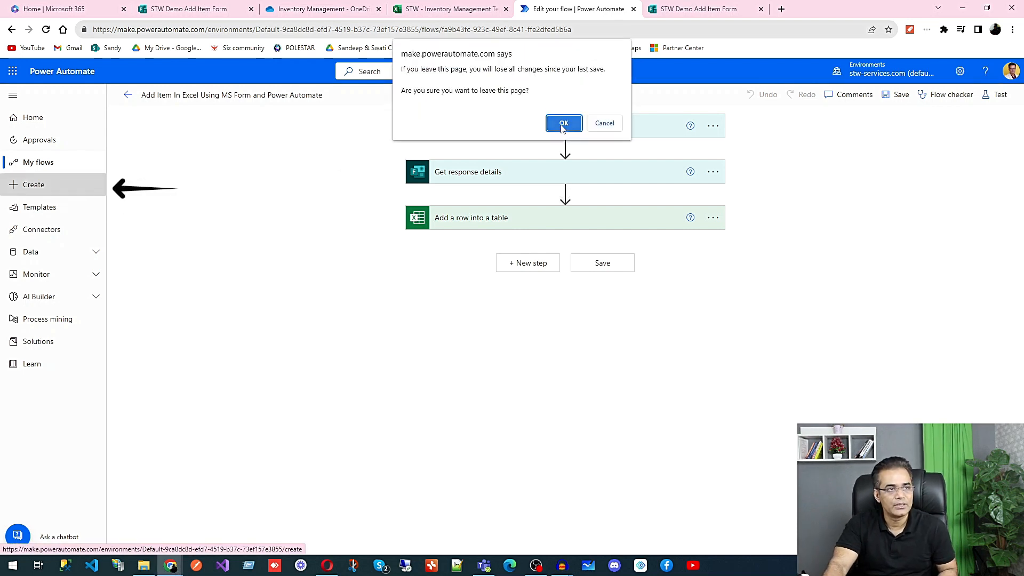
left_click(561, 121)
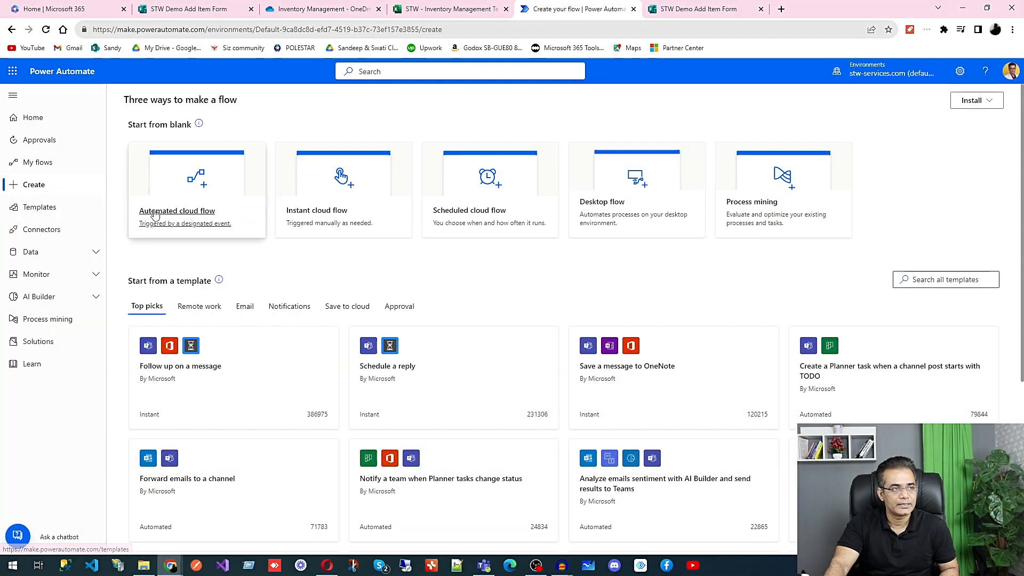
Open the existing flow named "When" from the list of cloud flows for editing
left_click(192, 207)
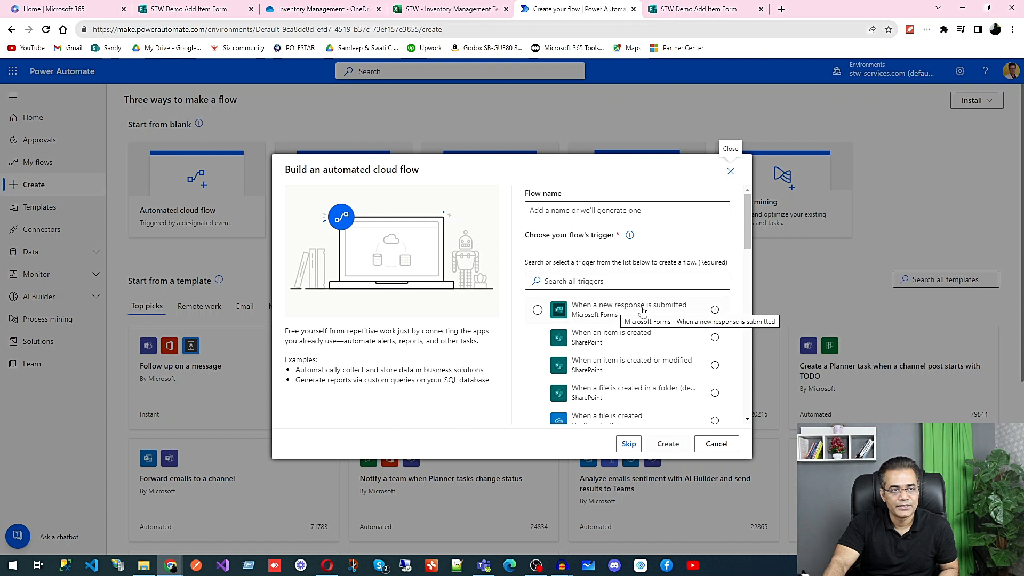
left_click(730, 171)
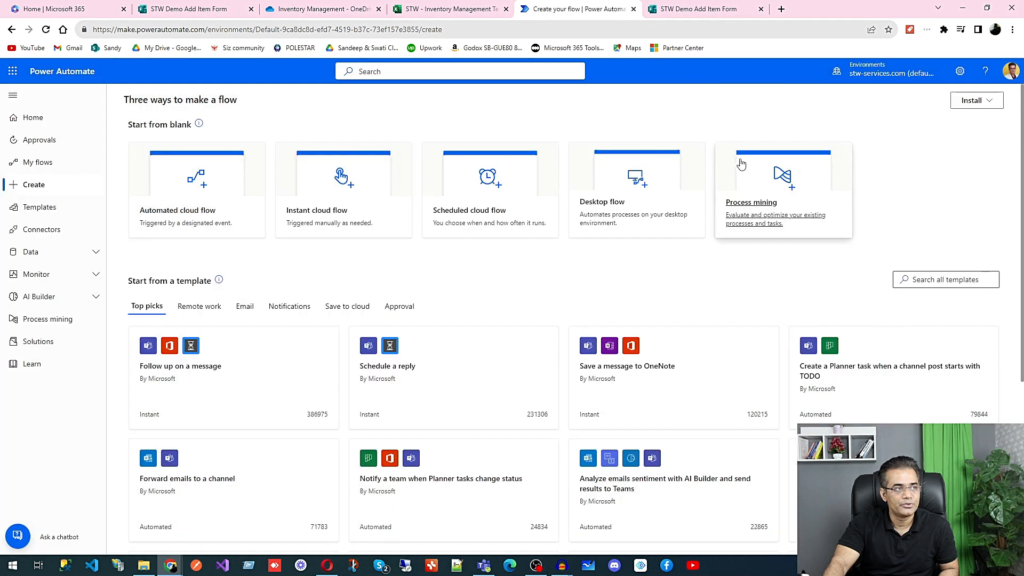
left_click(72, 169)
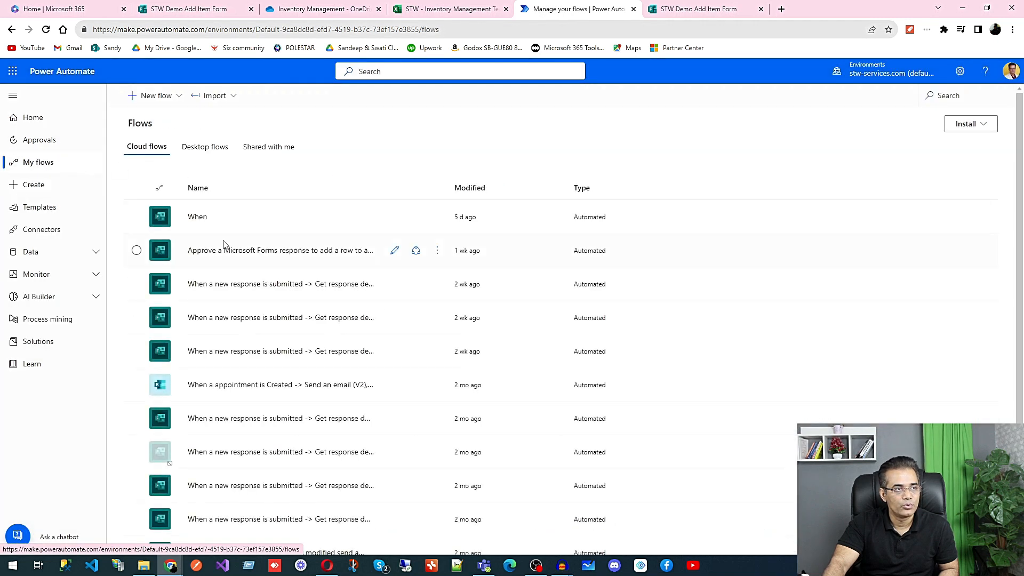
left_click(47, 30)
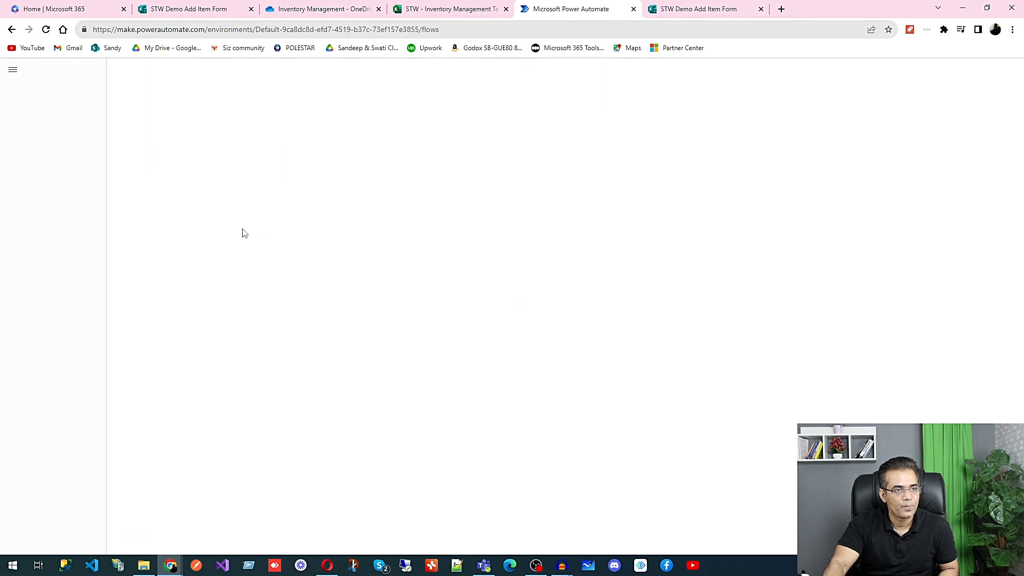
left_click(197, 217)
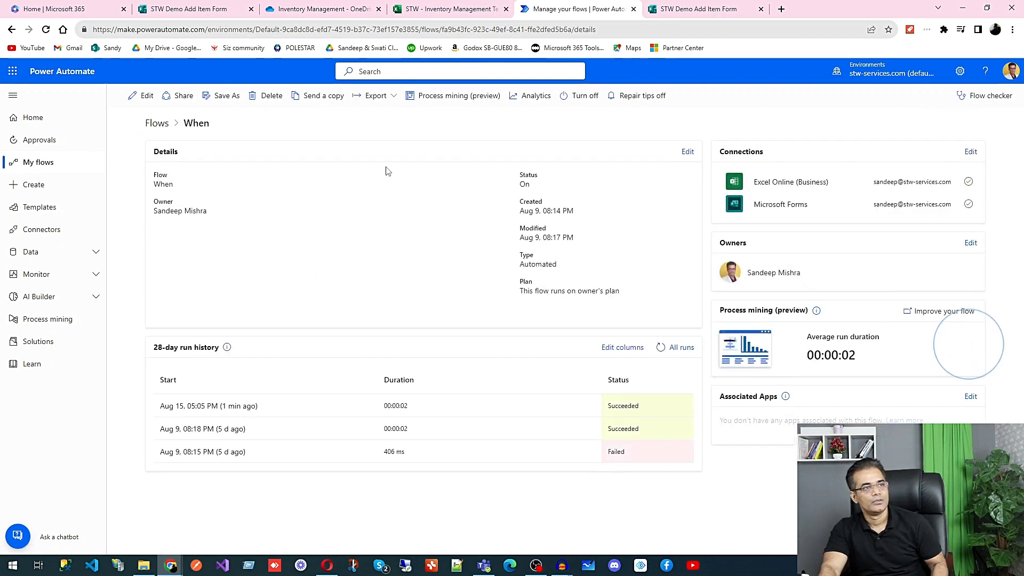
left_click(143, 96)
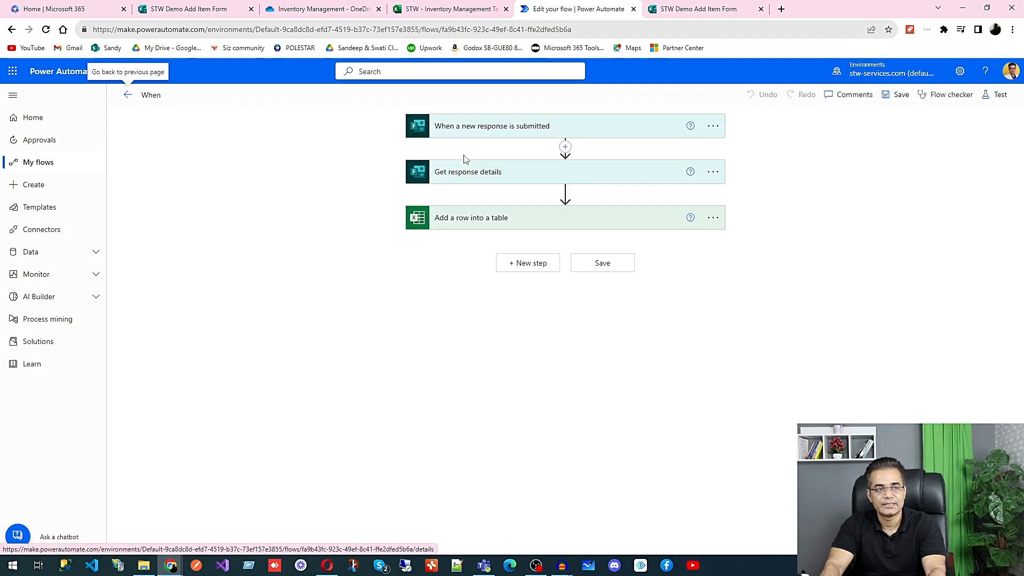
Examine the settings of the trigger, Get response details and Add a row into a table, and check the Inventory Management folder in OneDrive
left_click(594, 132)
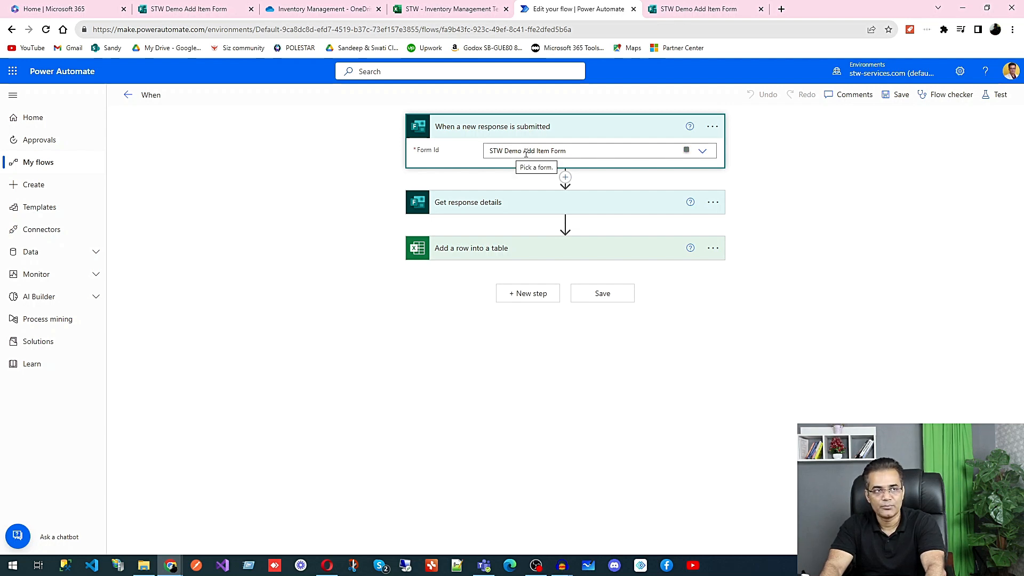
left_click(523, 208)
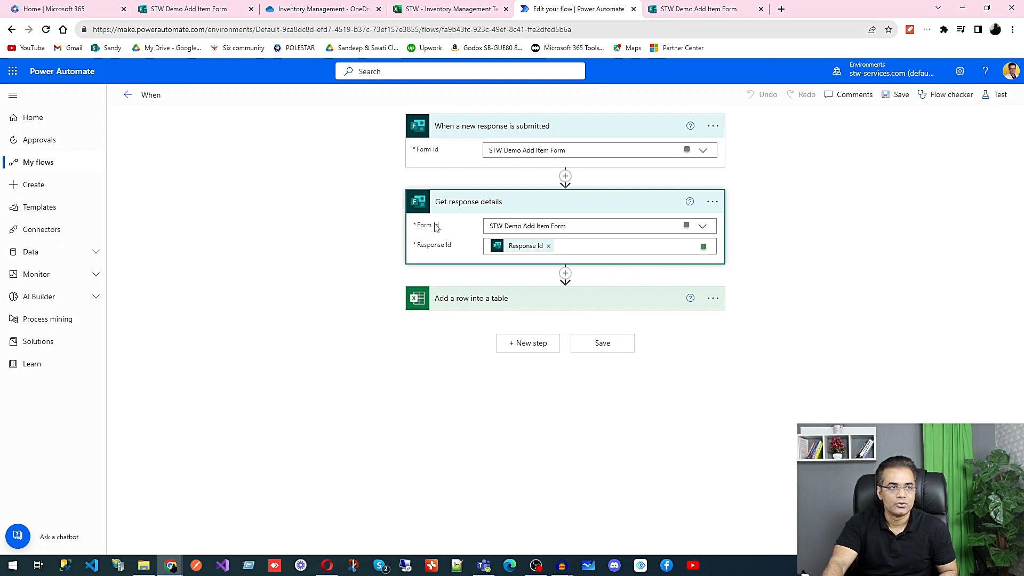
left_click(576, 301)
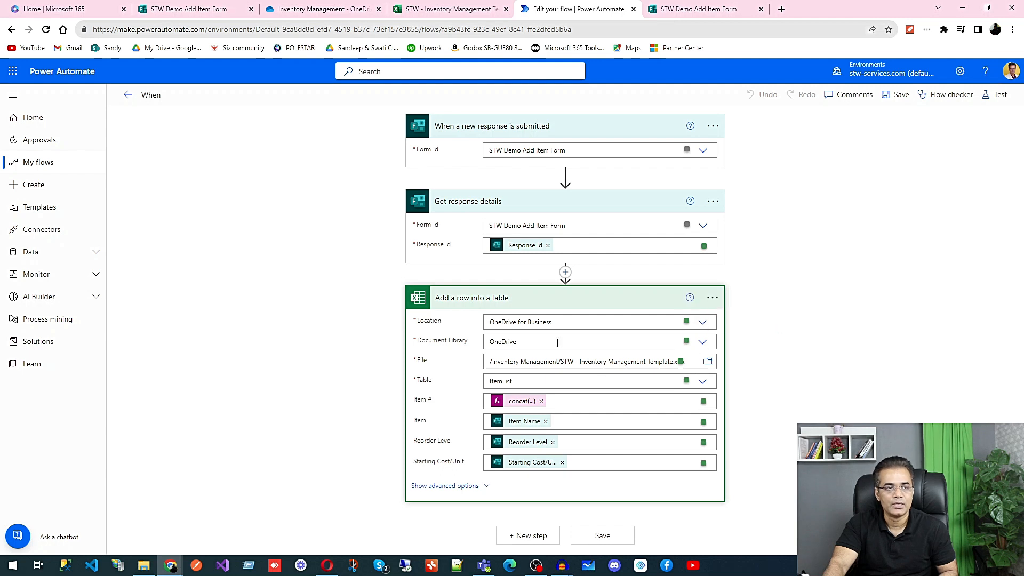
left_click(296, 9)
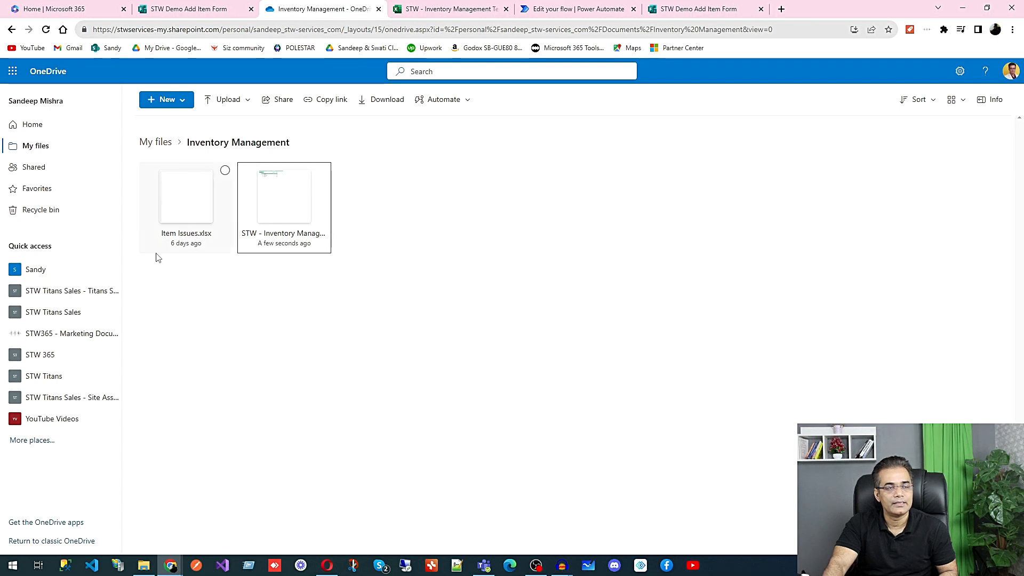
left_click(608, 9)
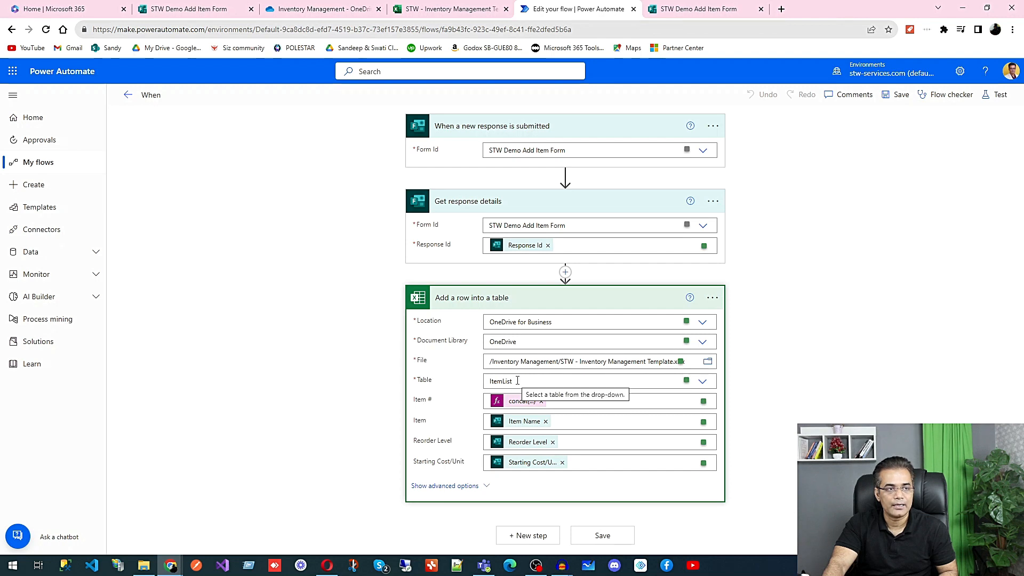
Review the tables available to the Add a row into a table action and compare them with the workbook's Inventory and Lists sheets
left_click(703, 381)
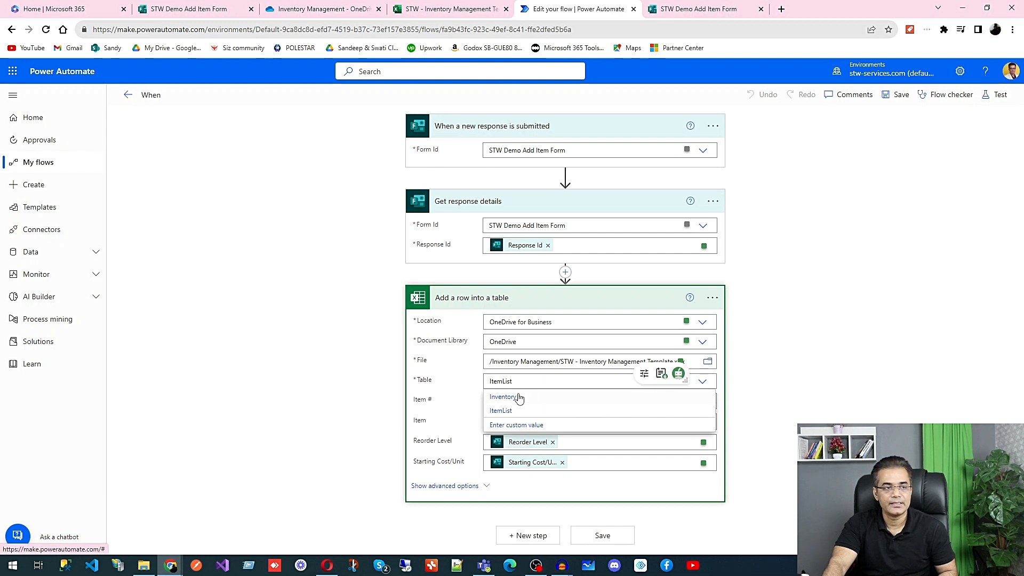
left_click(449, 9)
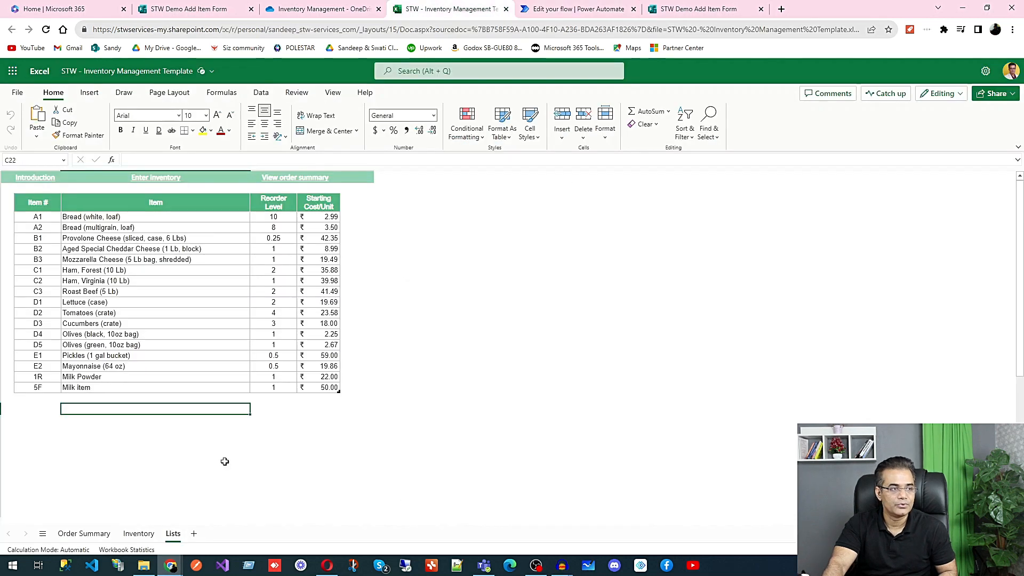
left_click(138, 533)
left_click(173, 533)
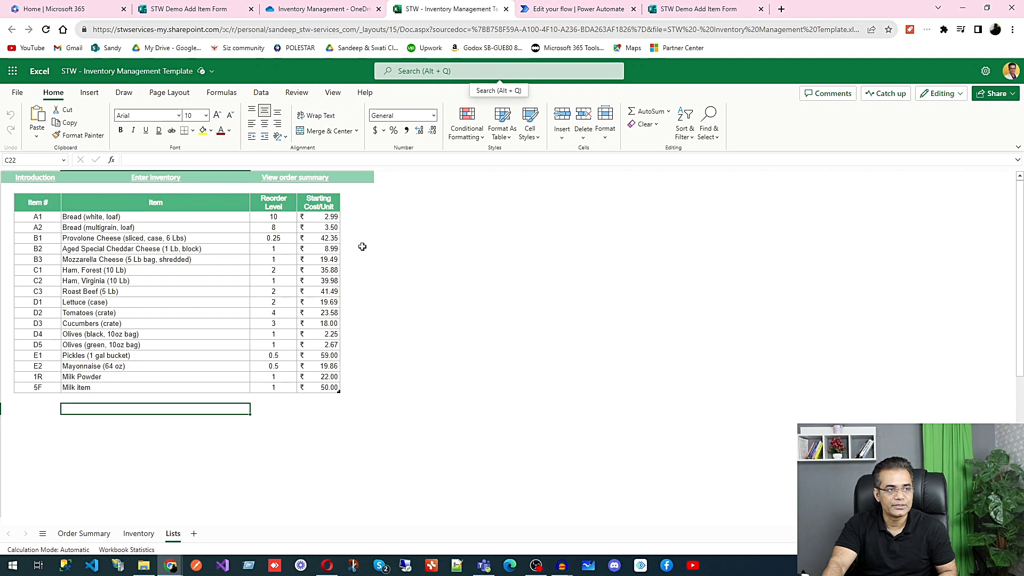
left_click(606, 9)
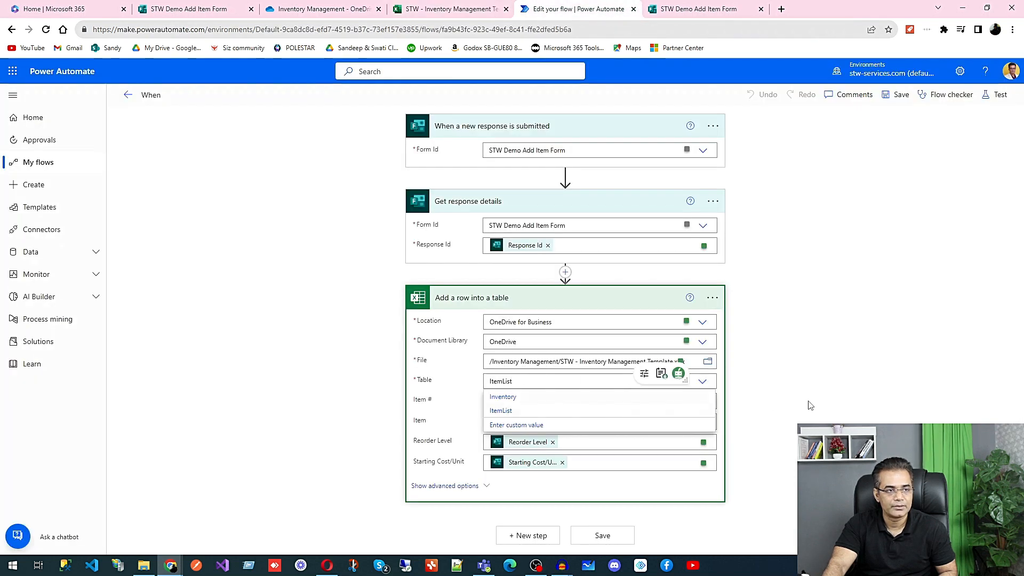
left_click(743, 409)
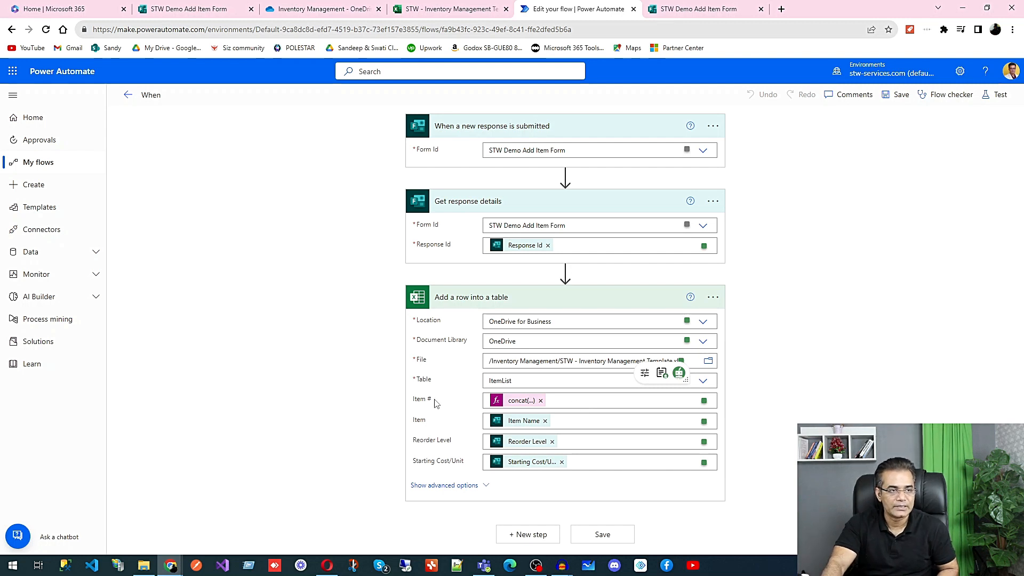
Examine the concat expression mapped to Item # and compare it with the Item # column on the workbook's Lists sheet
left_click(534, 401)
scroll(913, 368, "down", 1)
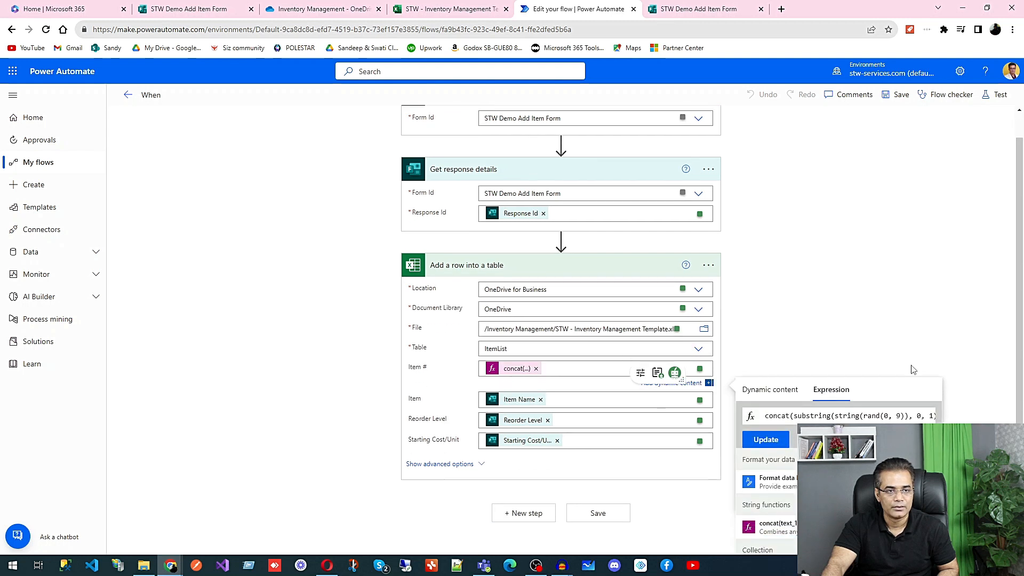
scroll(912, 369, "down", 1)
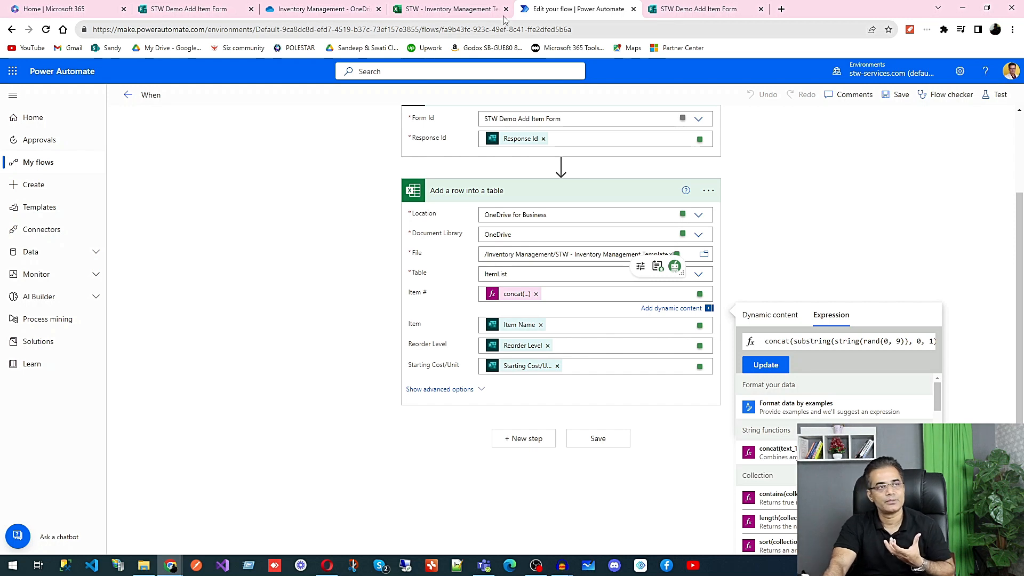
left_click(482, 9)
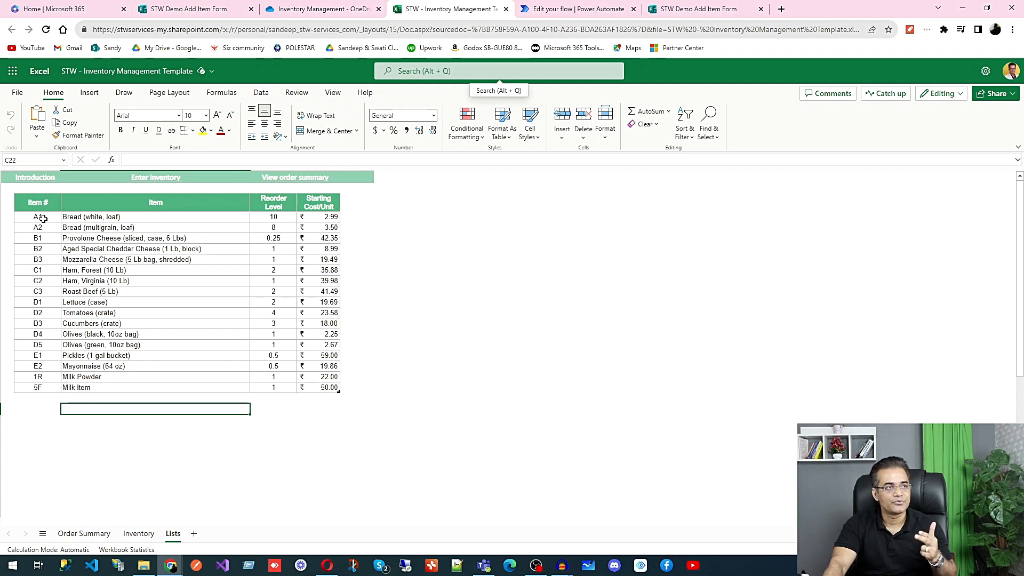
left_click(573, 9)
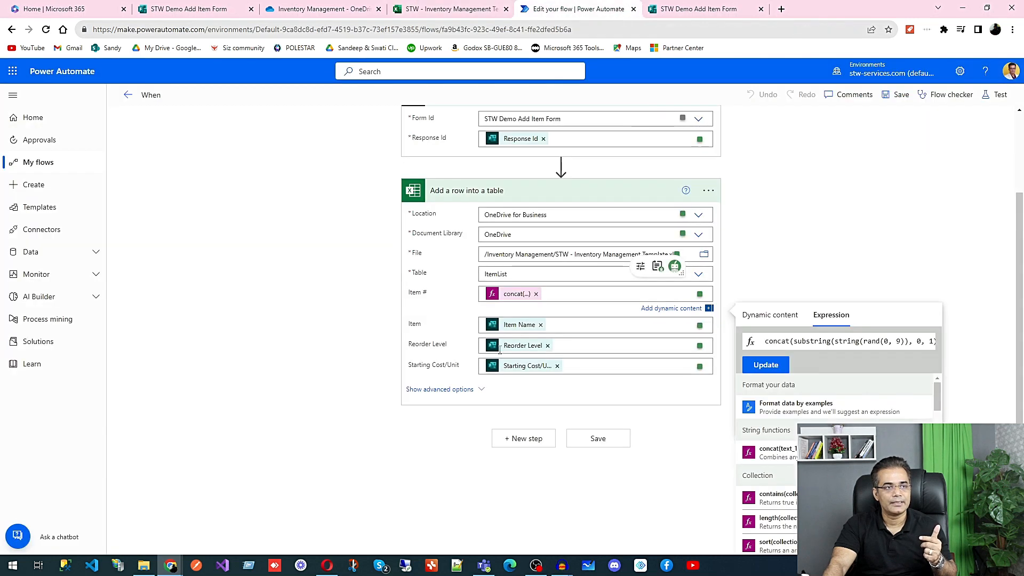
Open ChatGPT at chat.openai.com in a new browser tab
left_click(781, 9)
type("chat")
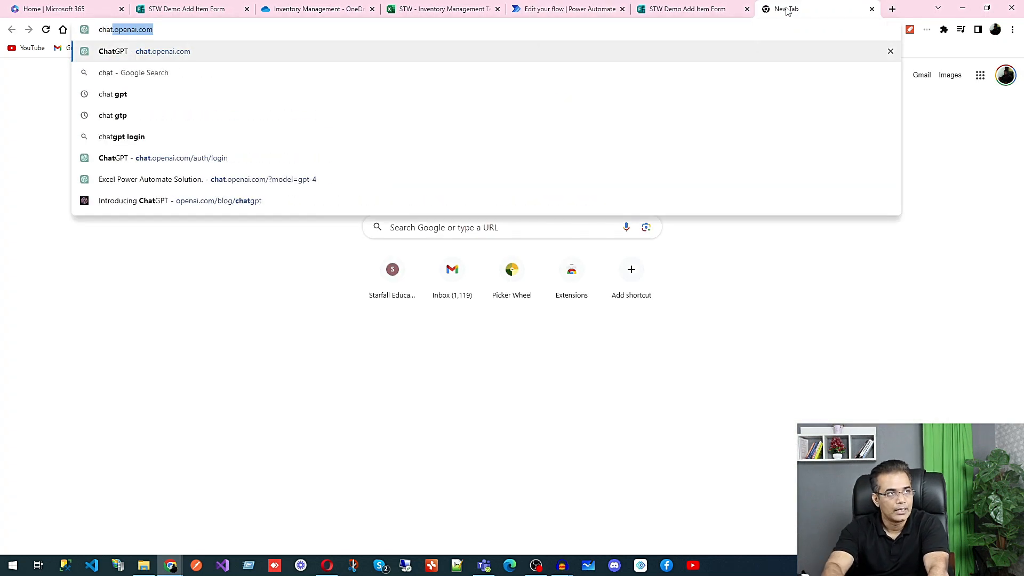
type(".openai.com")
key("Return")
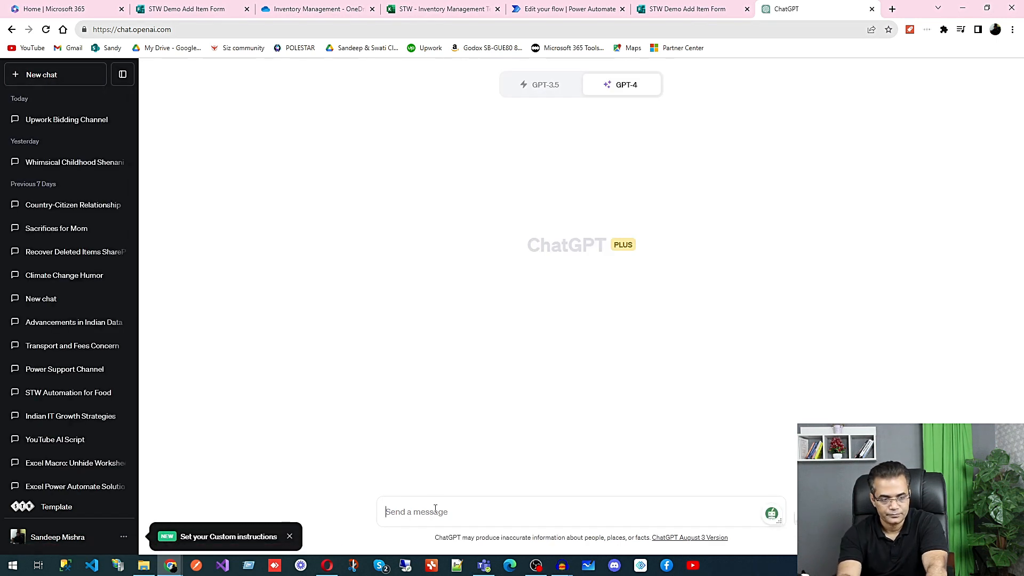
Write the prompt "write an expression for a unique number with a combination of char and number only two digits" with its grammar corrected
type("write a expres")
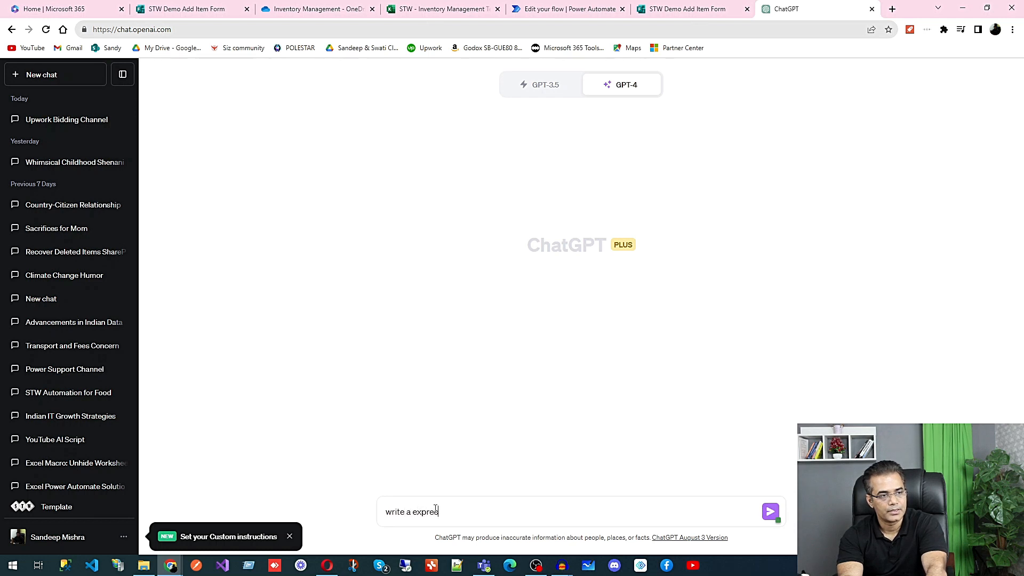
type("sion for unique number with combination of char and")
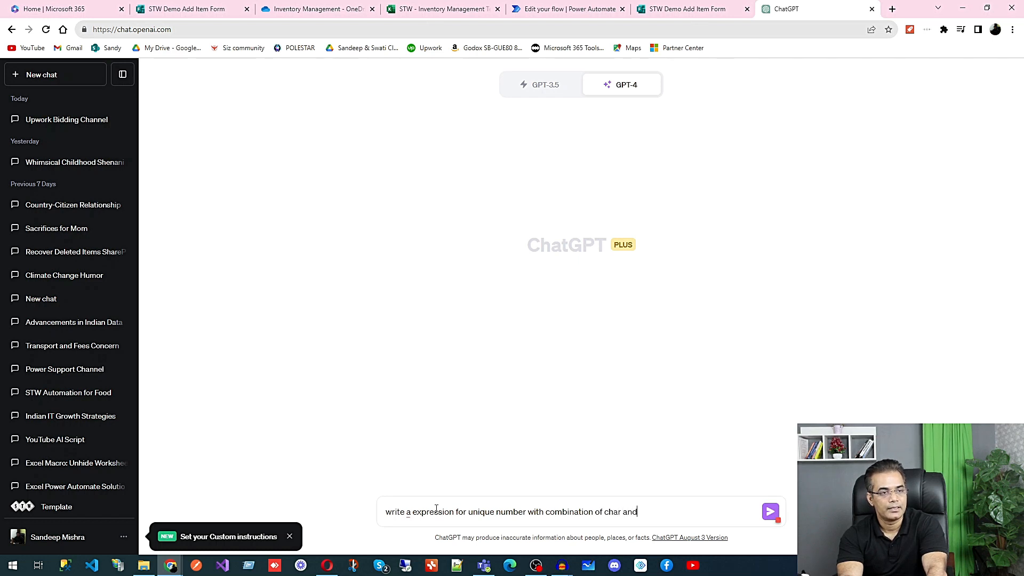
type("y two digits")
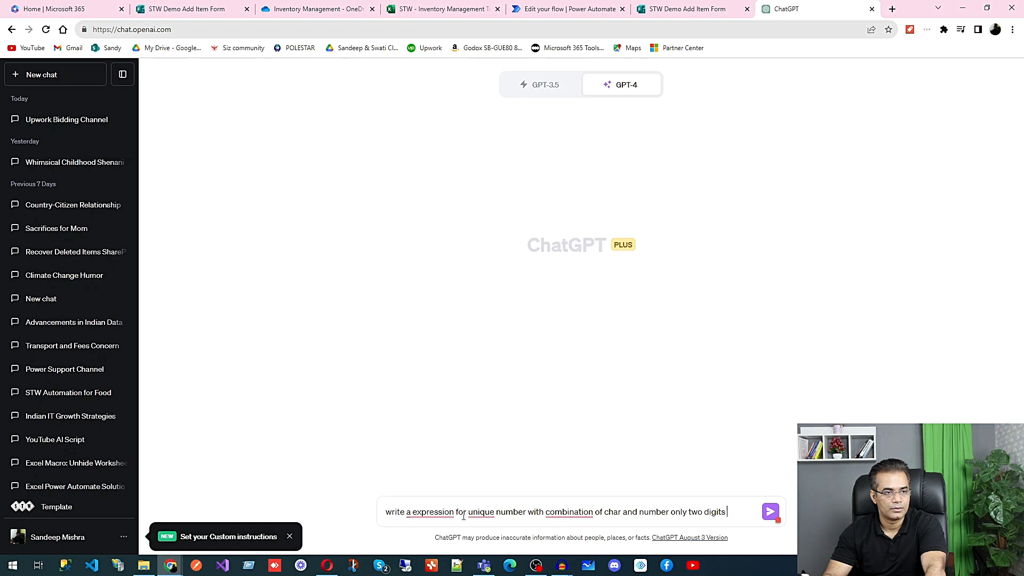
mouse_move(425, 513)
left_click(433, 459)
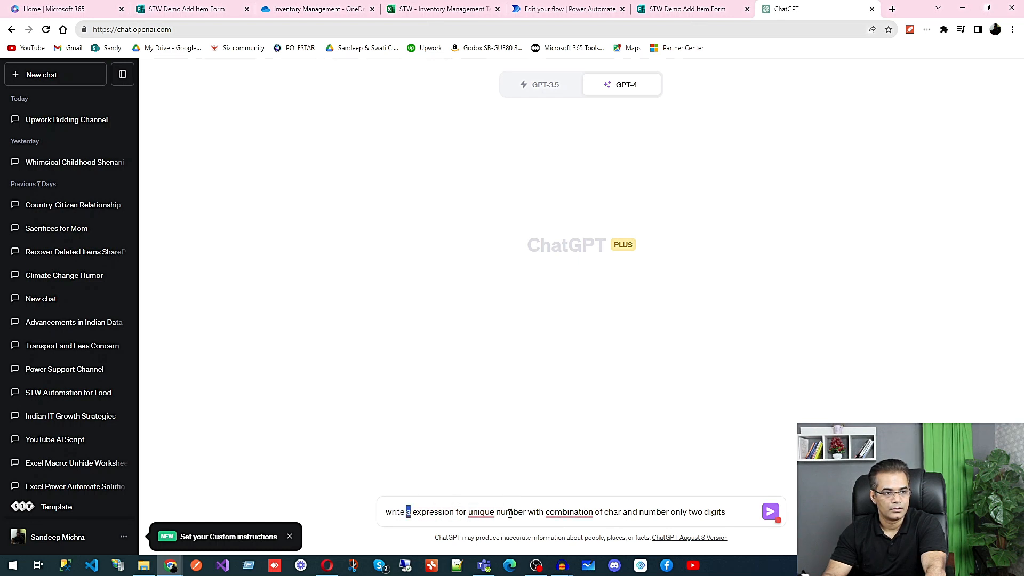
mouse_move(491, 515)
left_click(493, 458)
mouse_move(581, 514)
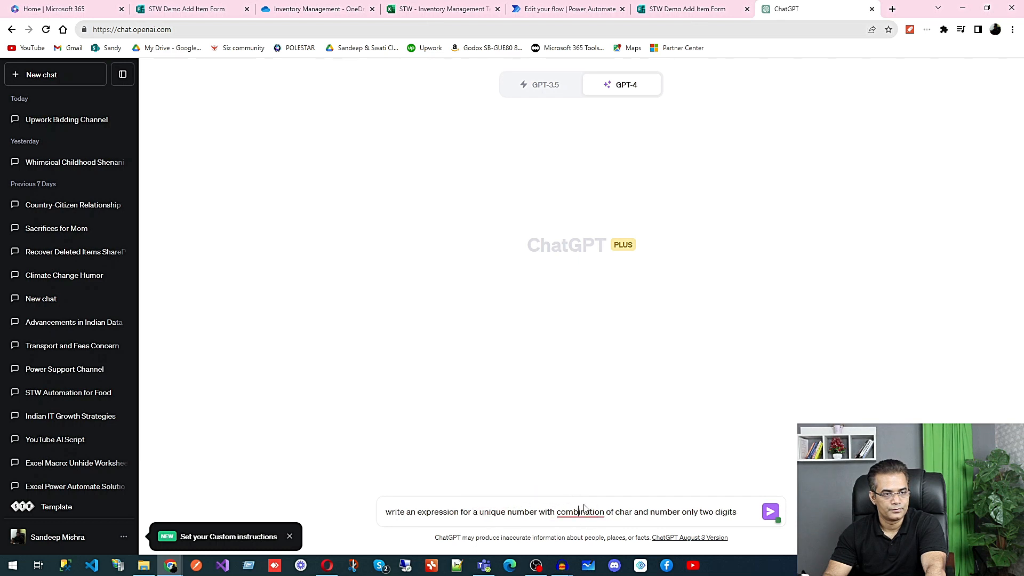
left_click(581, 457)
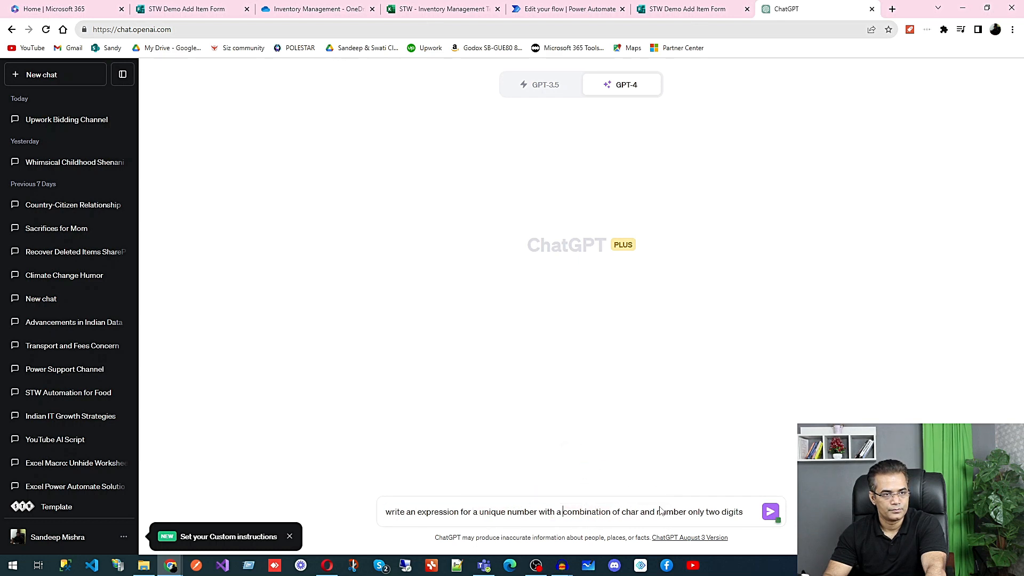
Add "Power Automate" before "expression" and "in Excel" at the end of the prompt, correct the spelling and send it
left_click(744, 512)
type("in excel")
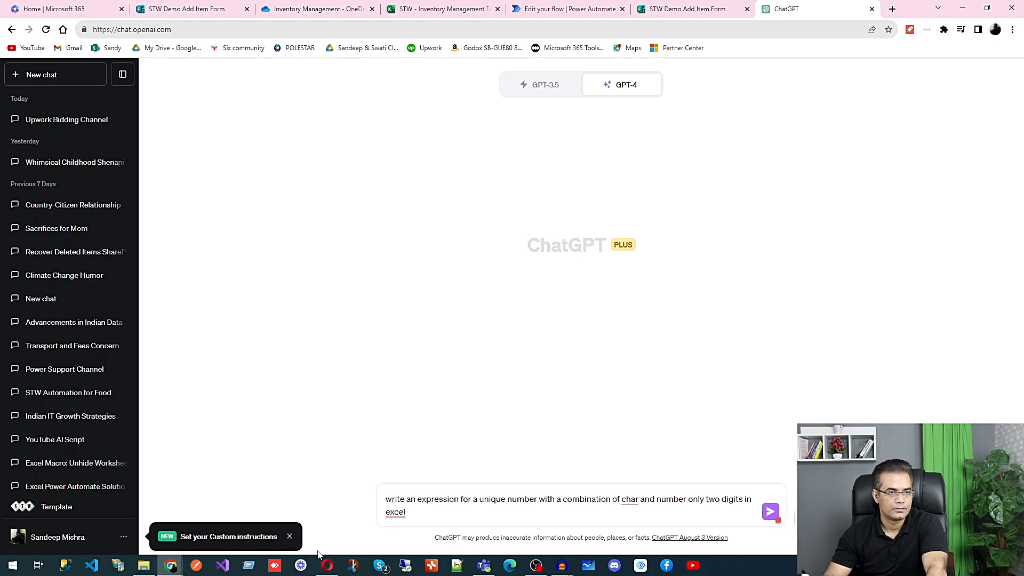
left_click(418, 498)
type("Power Auomate")
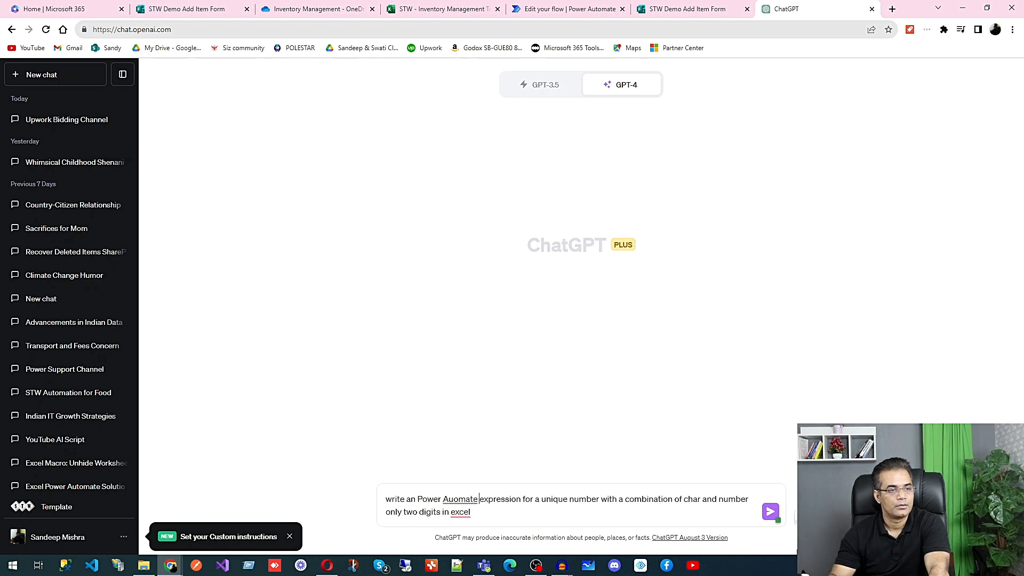
left_click(454, 498)
type("t")
right_click(465, 514)
left_click(493, 458)
left_click(769, 512)
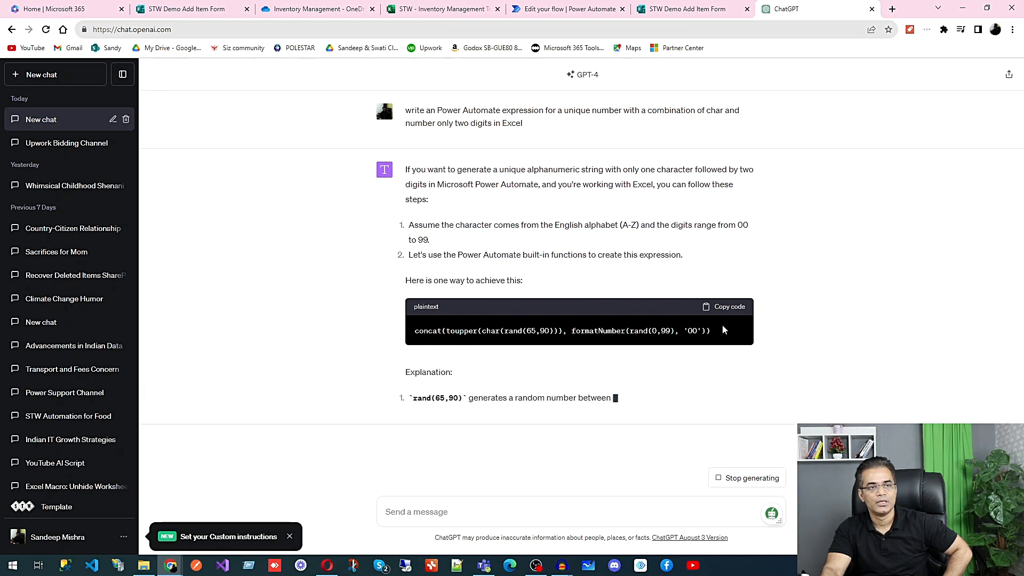
Highlight the concat expression in the ChatGPT answer and return to the Item # expression in the flow
left_click_drag(715, 329, 408, 331)
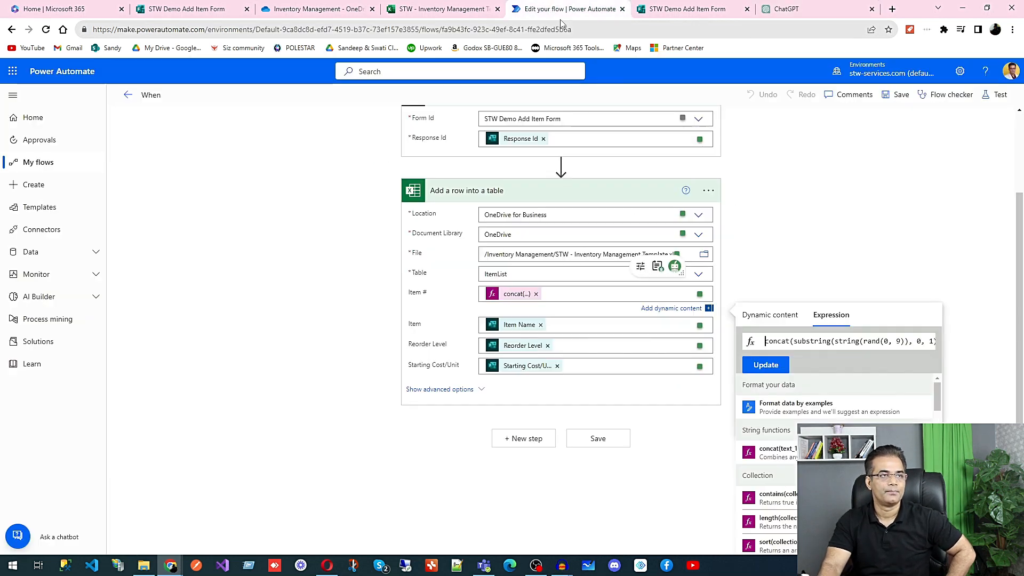
left_click(560, 9)
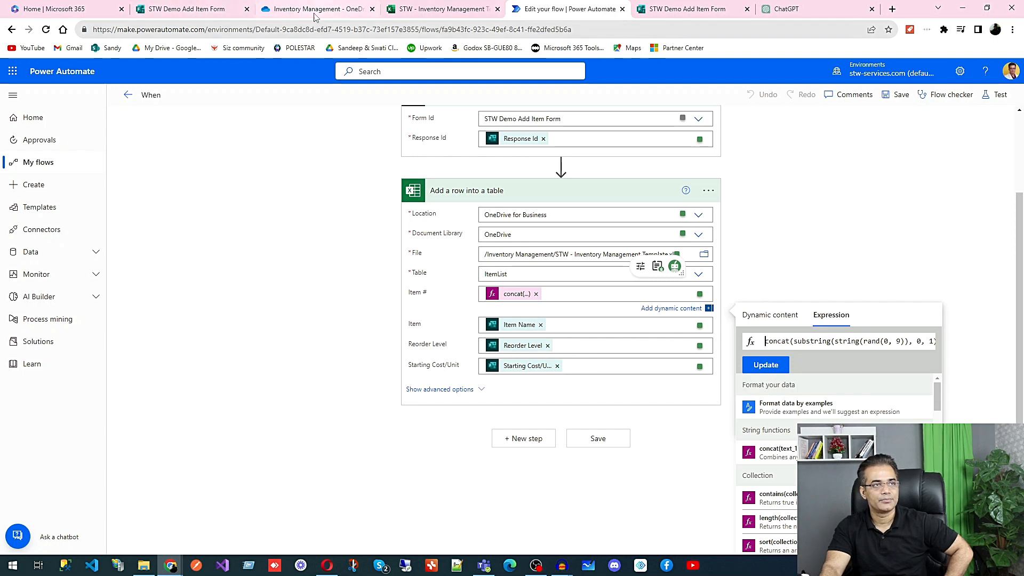
Switch to the submitted STW Demo Add Item Form and start another response
left_click(690, 12)
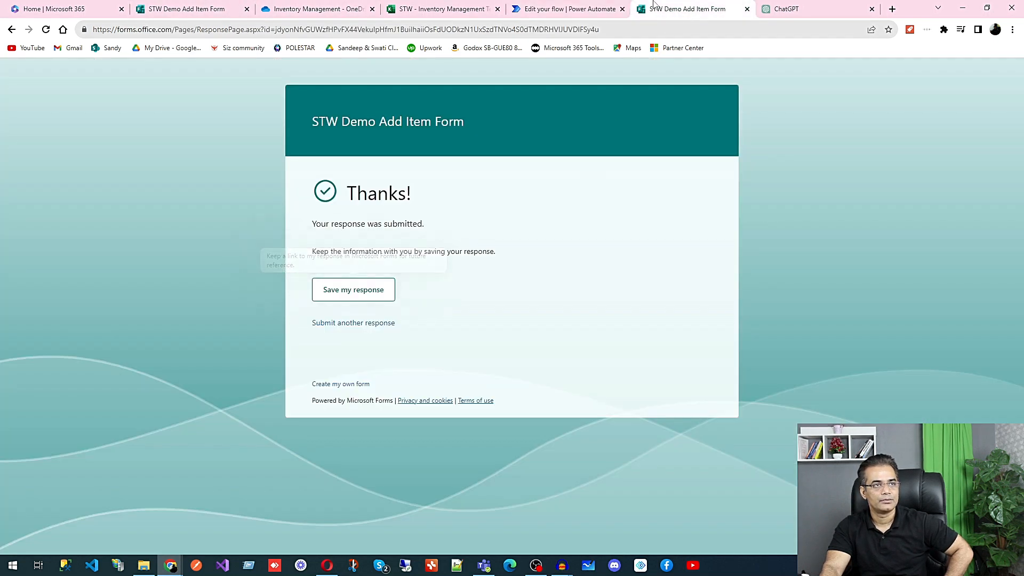
left_click(353, 322)
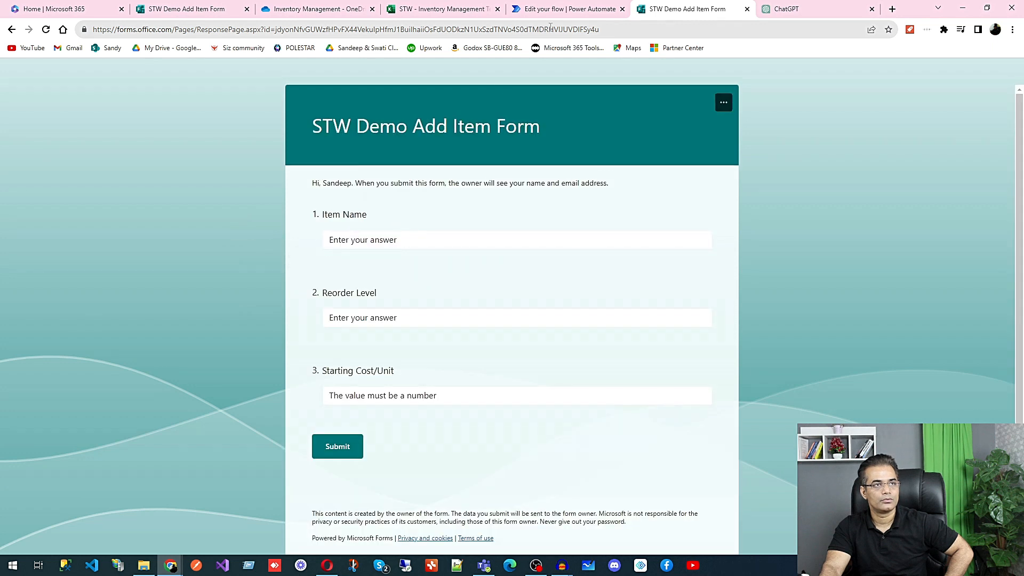
Return to the flow in Power Automate, rename it "Add a row in Excel Table using MS Form and Power Automate" and save it
left_click(565, 9)
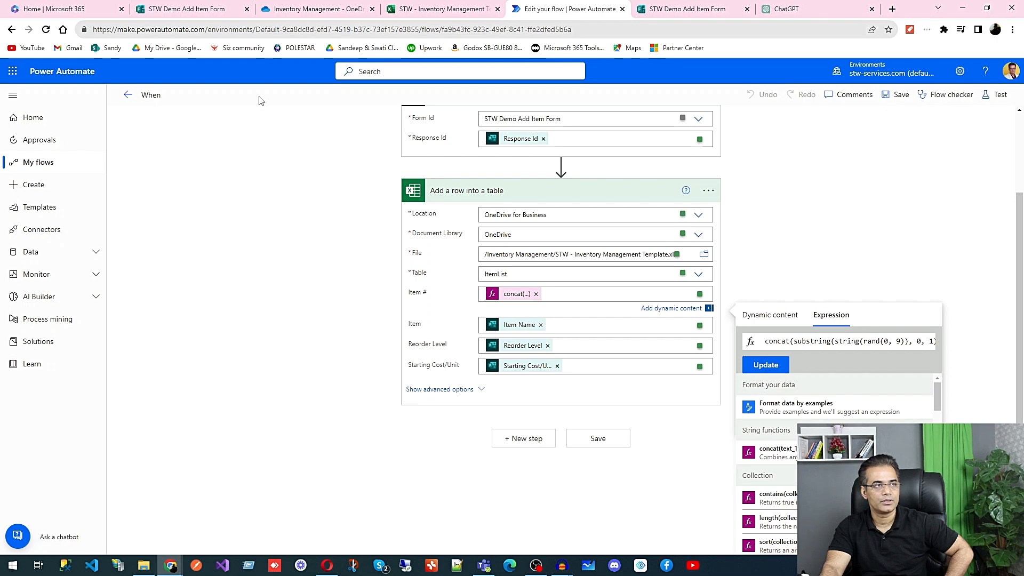
left_click(179, 100)
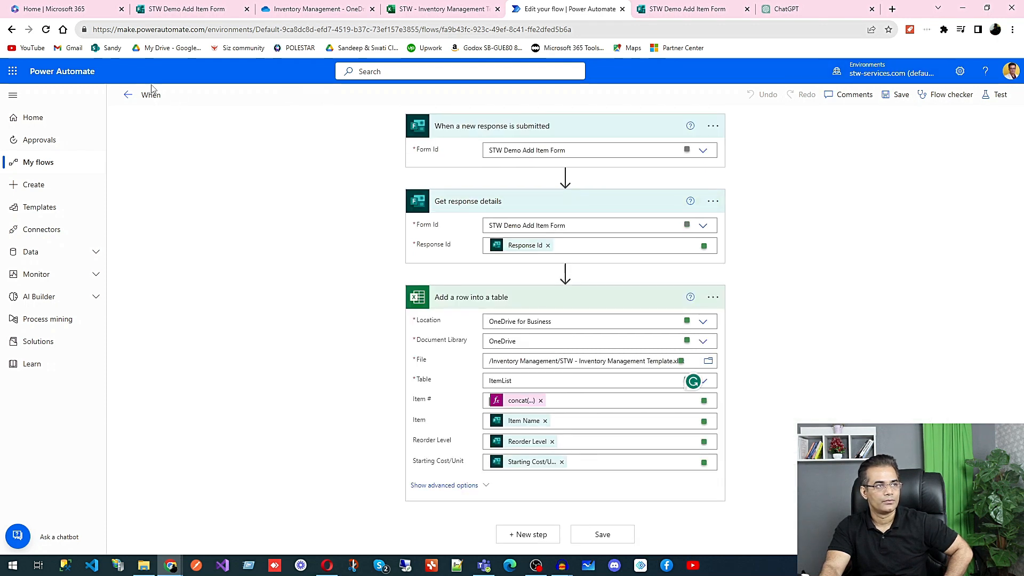
left_click(160, 95)
key("BackSpace")
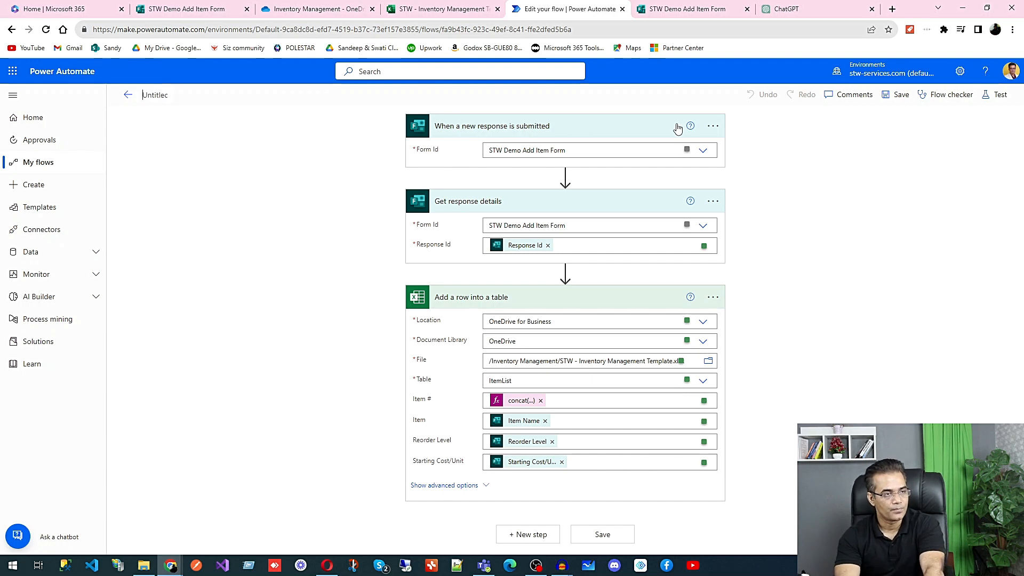
type("Add a")
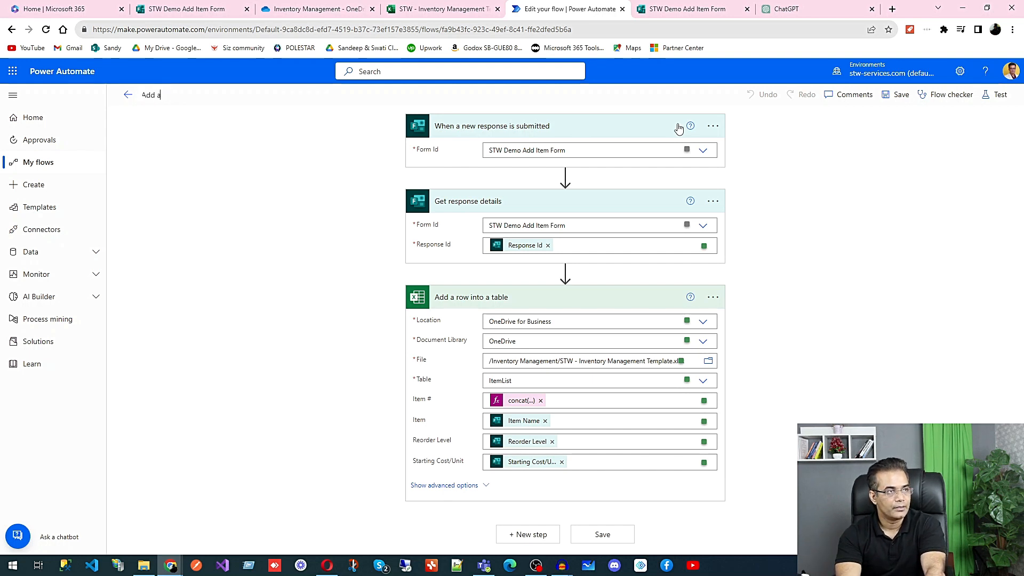
type(" row in Excel Table using MS")
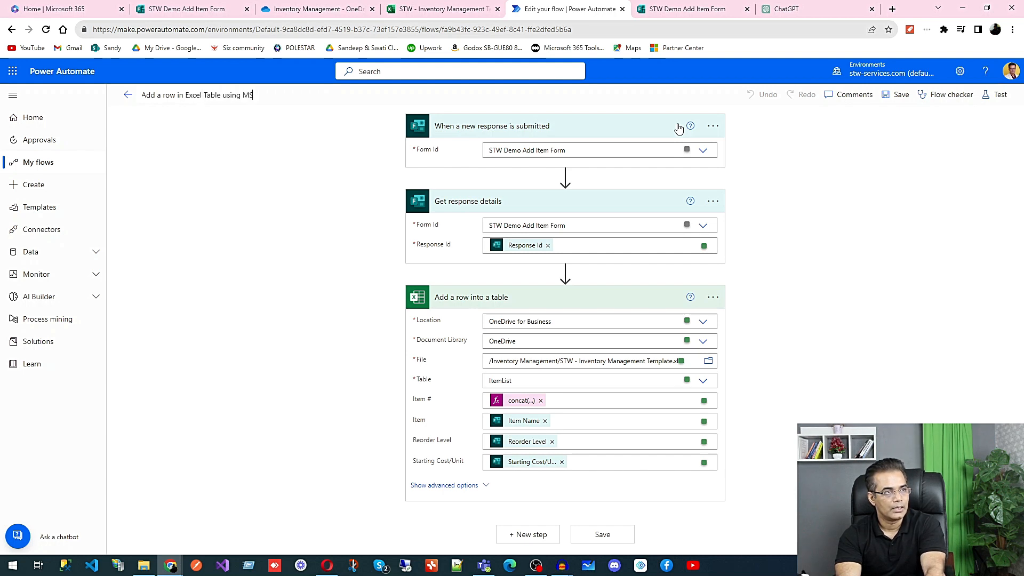
key("BackSpace")
key("BackSpace")
type("Form and Power Automate")
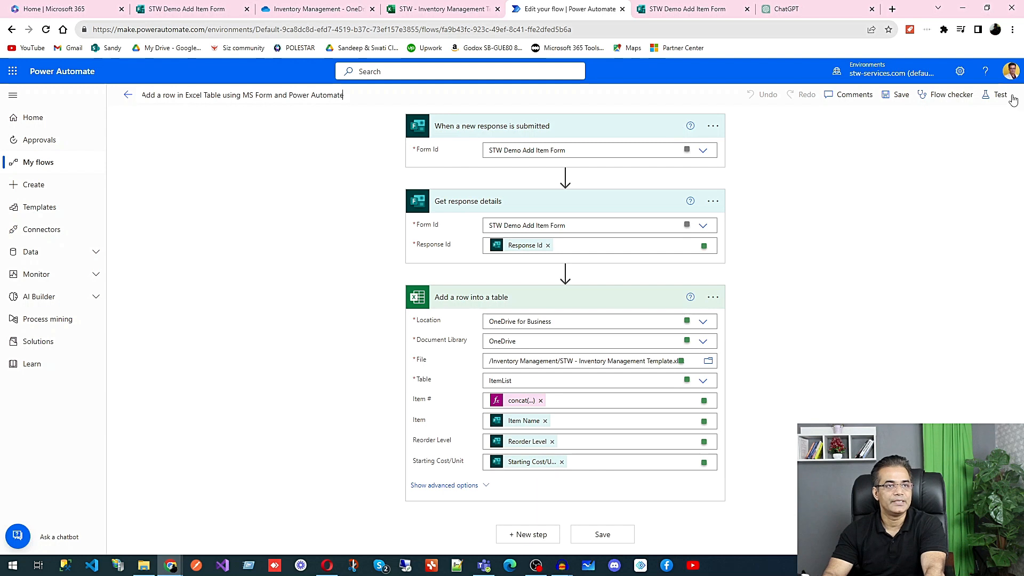
left_click(885, 96)
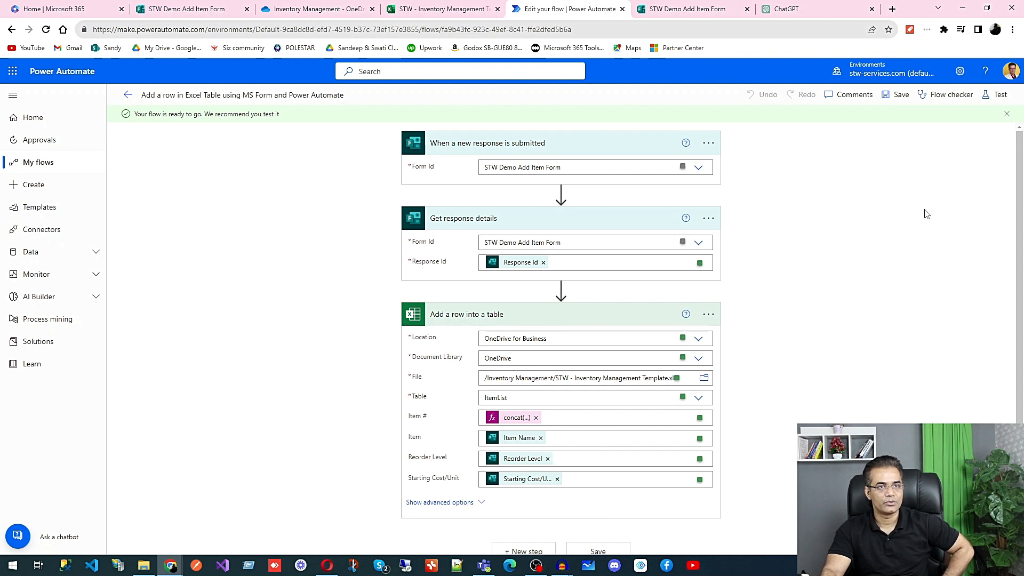
Choose a manual test for the flow and submit the form with item name Vegitables, reorder level 2 and starting cost/unit 100
left_click(1001, 95)
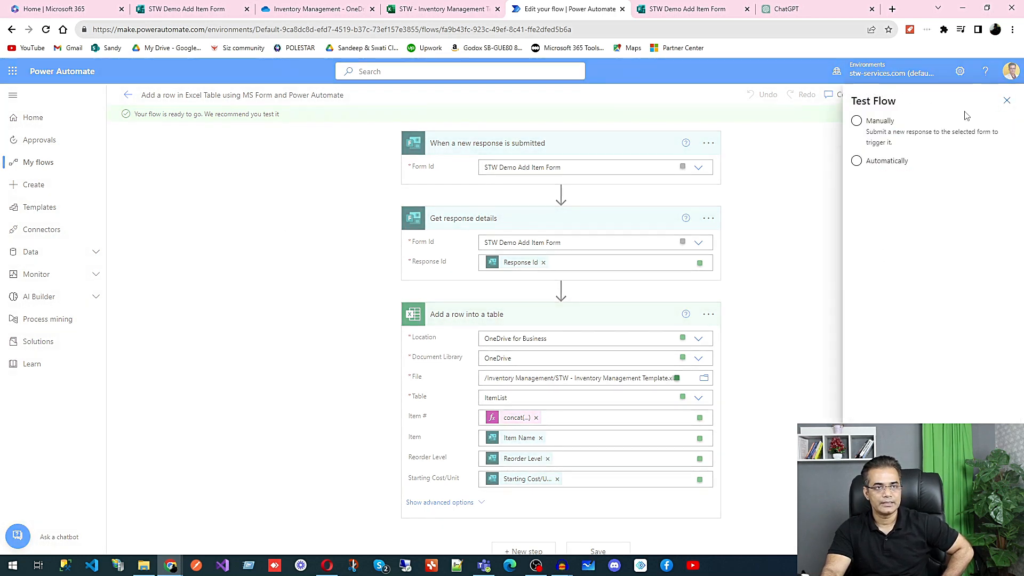
left_click(700, 11)
left_click(360, 239)
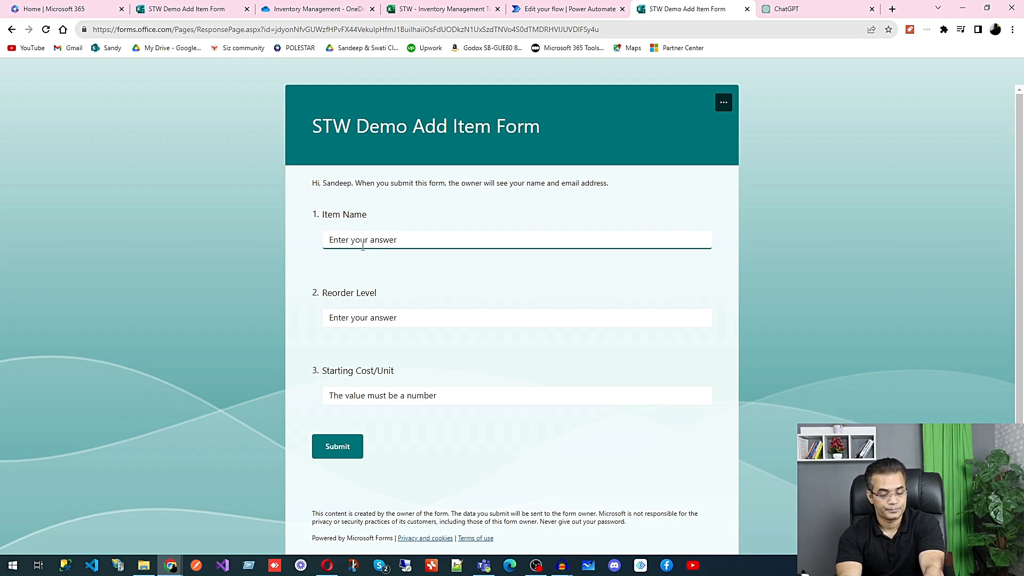
type("Vegitables")
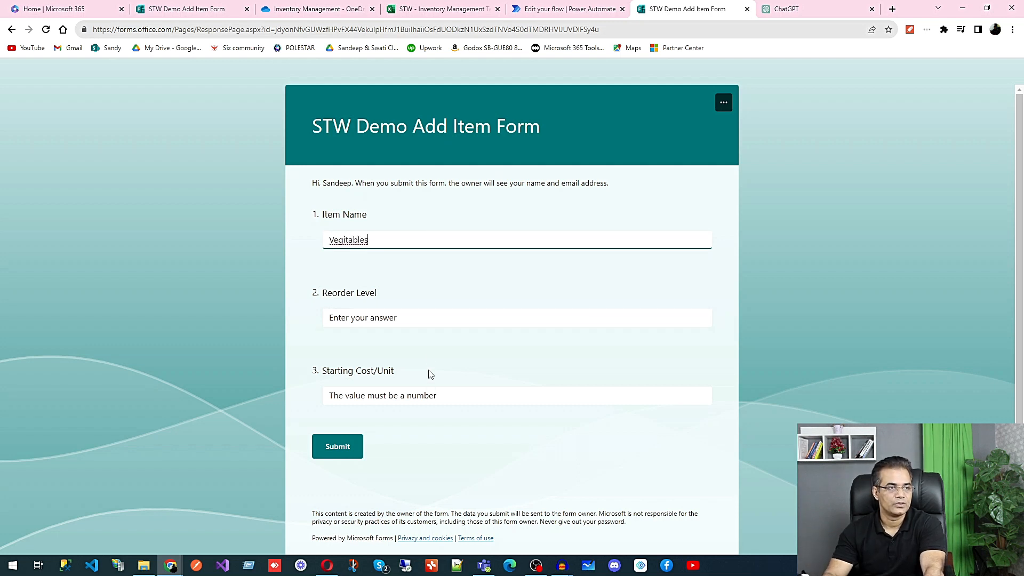
left_click(422, 314)
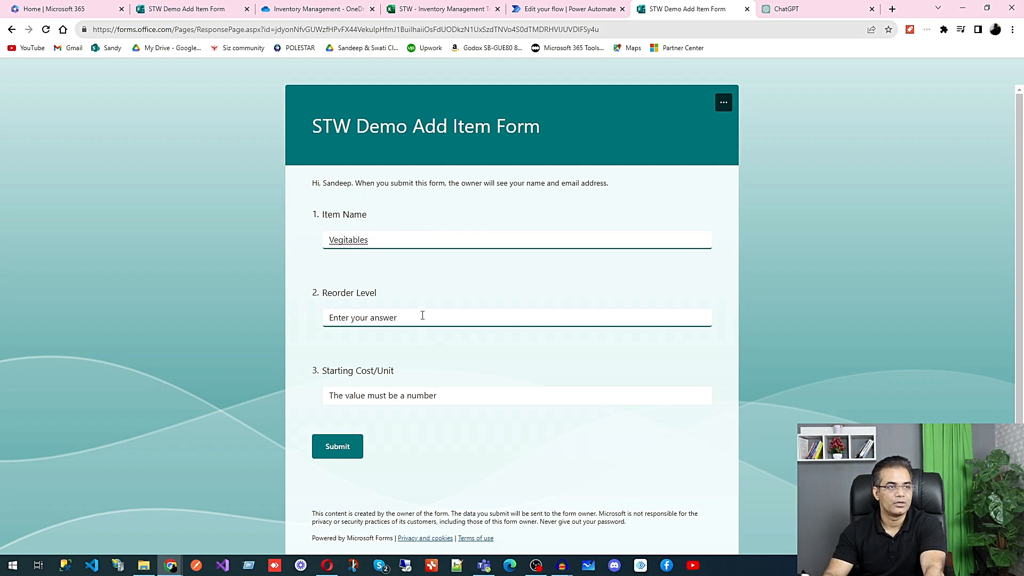
type("2")
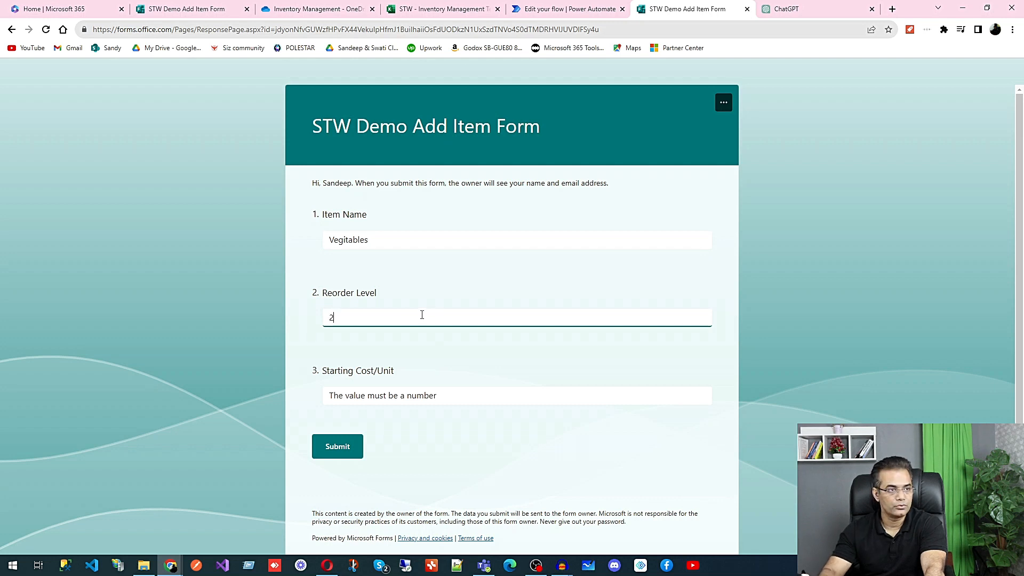
left_click(477, 391)
type("100")
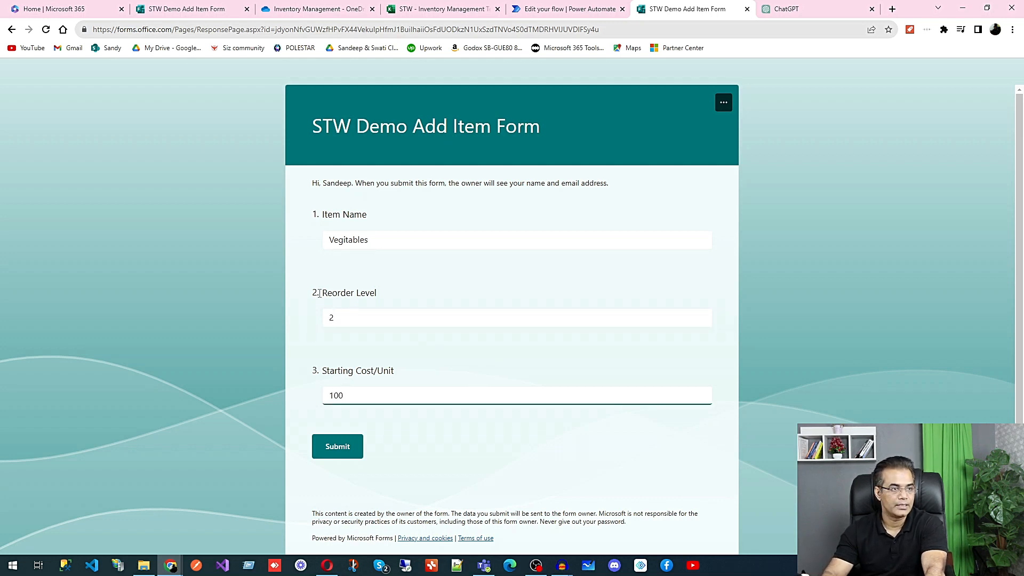
left_click(354, 440)
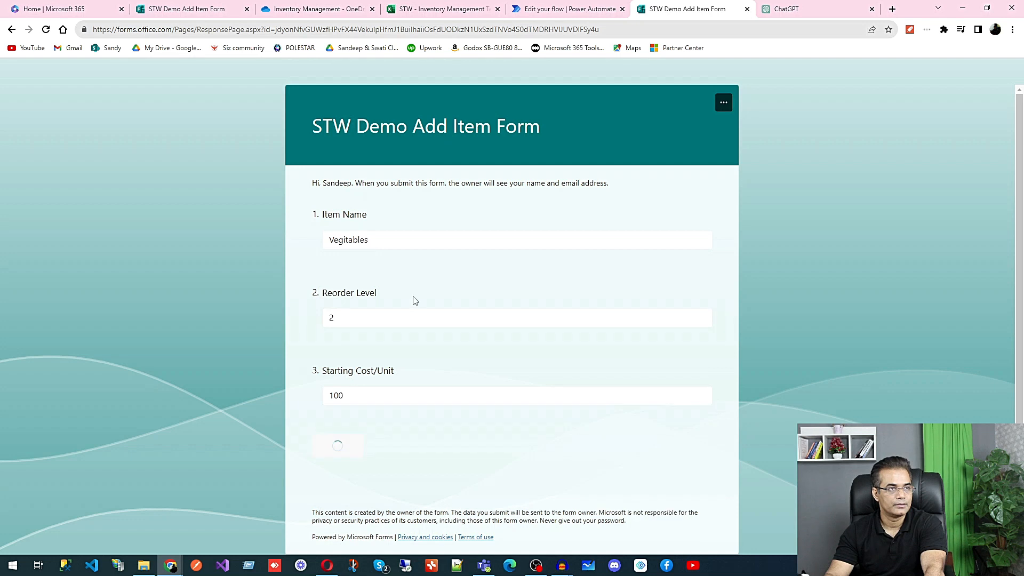
Switch to the inventory workbook in Excel and reload it to check the item list for the submitted item
left_click(434, 9)
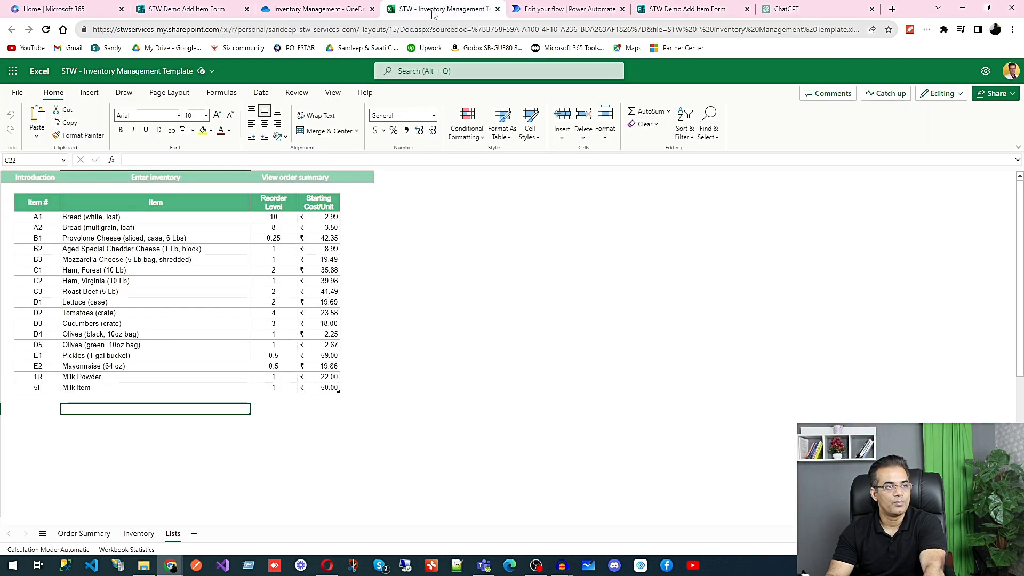
left_click(46, 29)
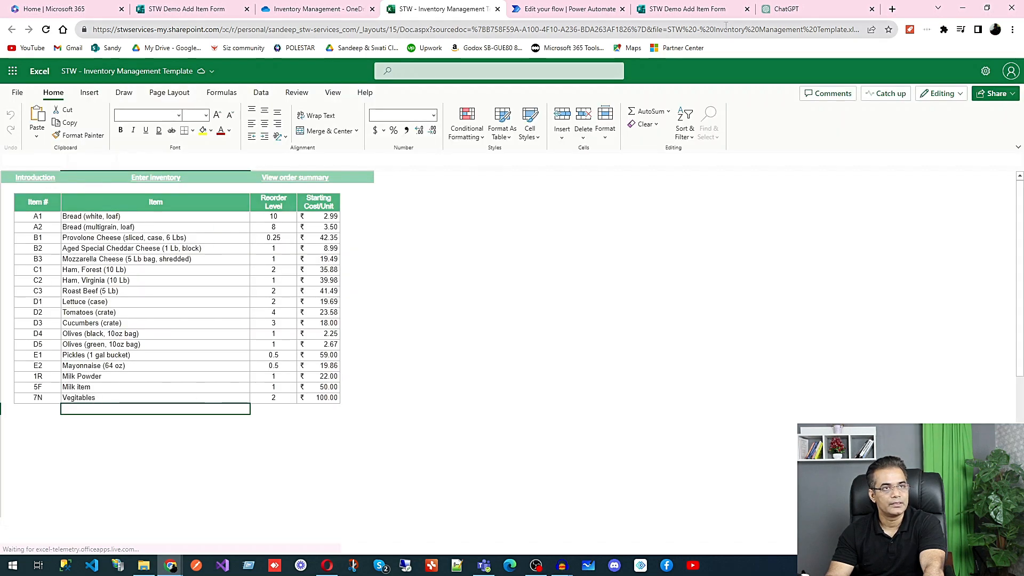
Return to the flow in Power Automate, dismiss the test setup and go back to the flow's details page
left_click(549, 7)
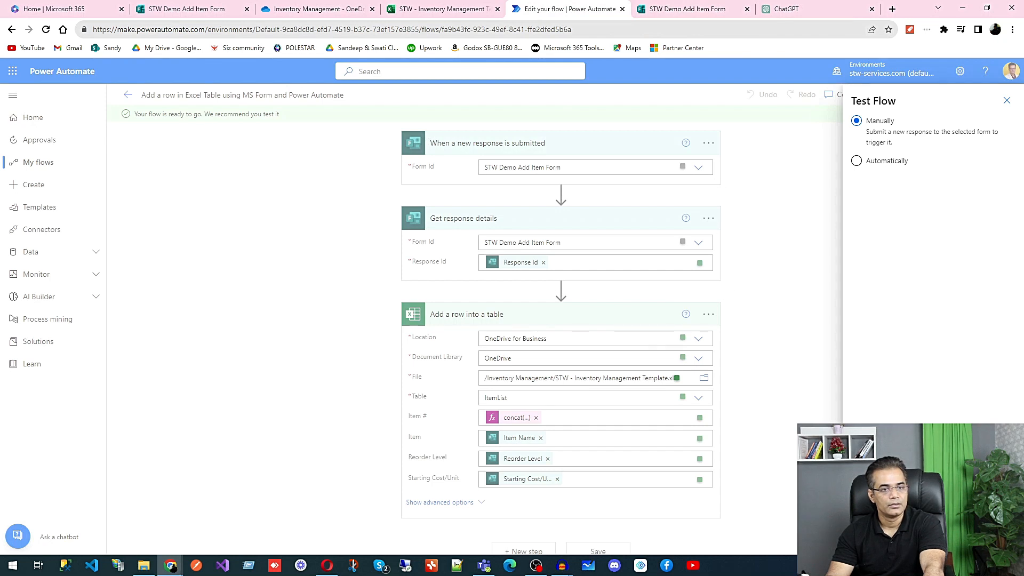
left_click(921, 538)
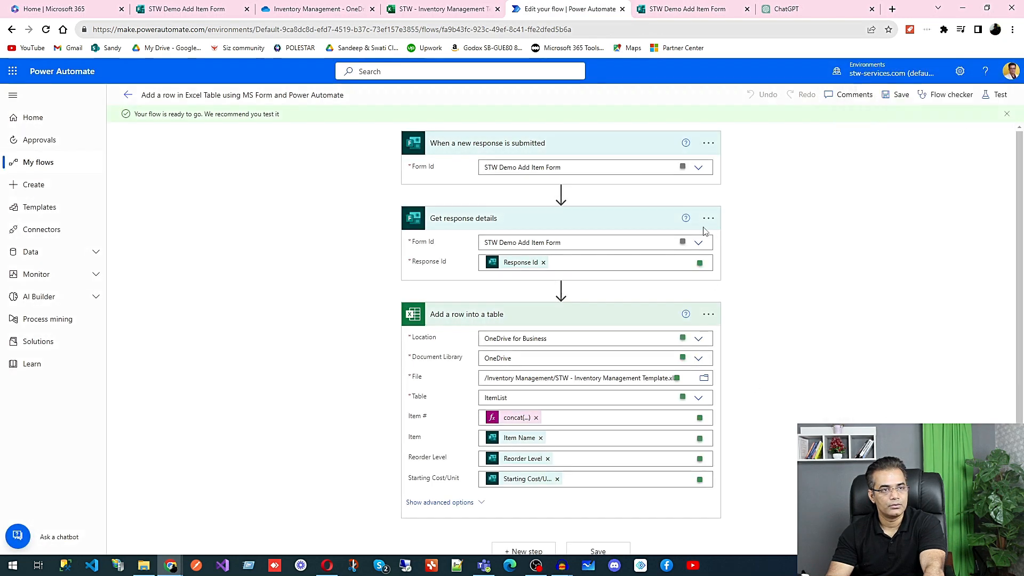
left_click(129, 97)
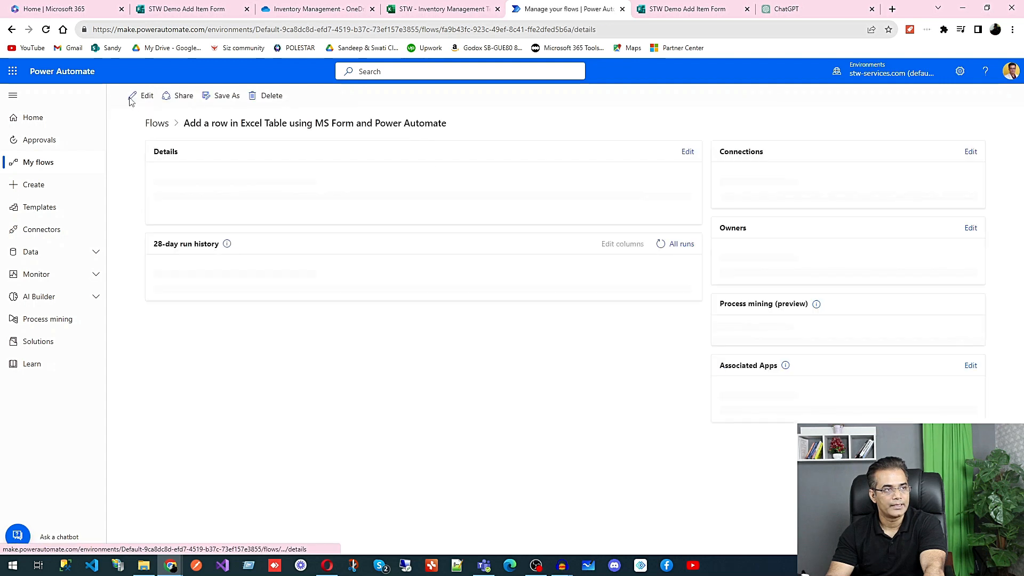